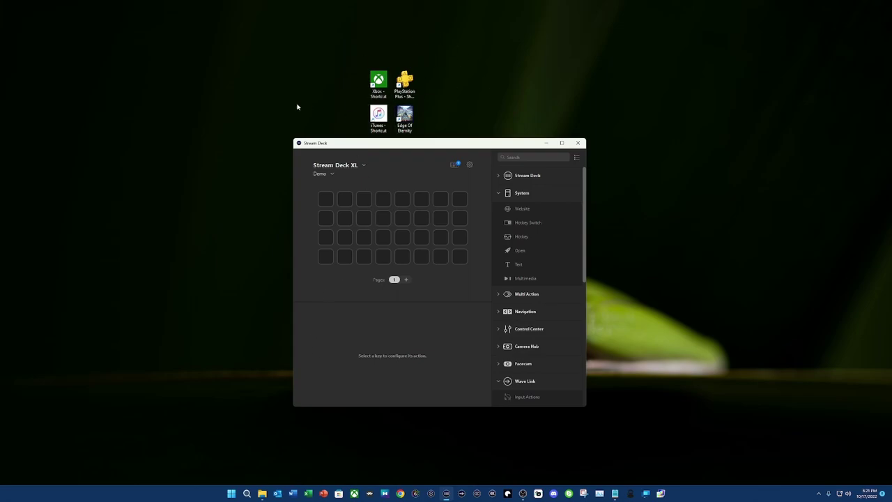
Look at the context options of the iTunes desktop shortcut and browse the Microsoft Store home page.
{"action": "right_click", "coordinate": [382, 120]}
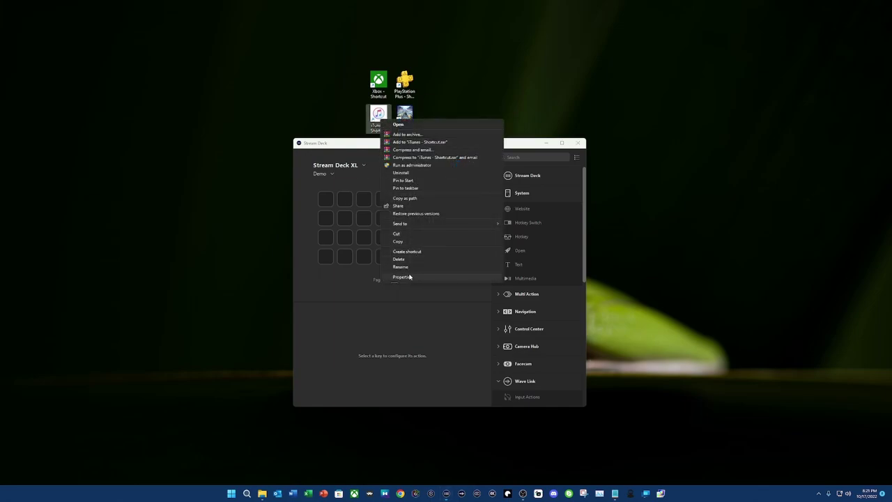
{"action": "left_click", "coordinate": [339, 494]}
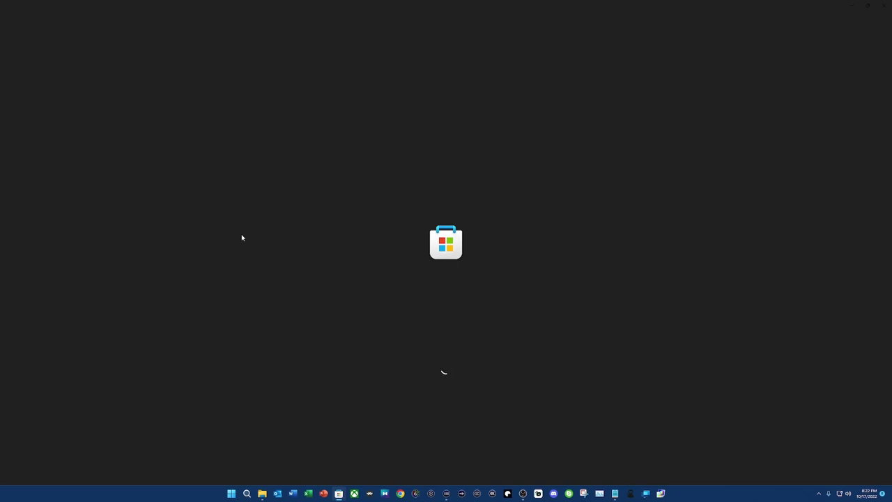
{"action": "scroll", "coordinate": [136, 384], "scroll_direction": "down", "scroll_amount": 3}
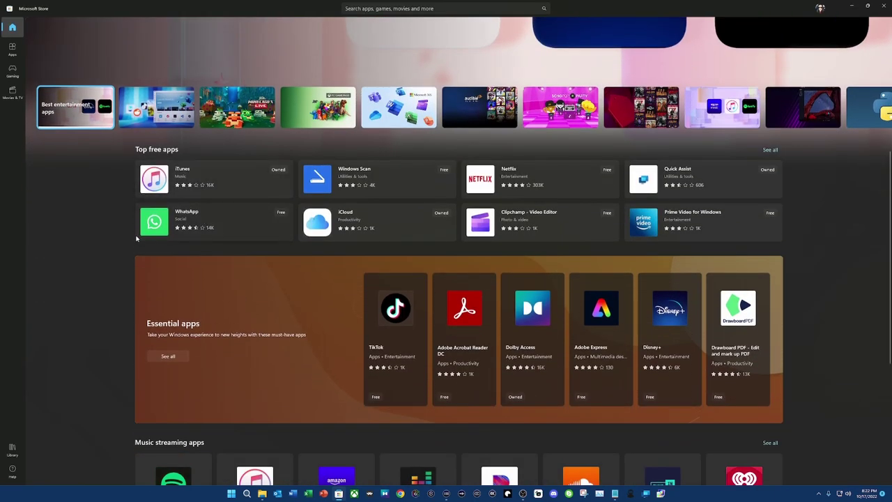
{"action": "scroll", "coordinate": [136, 239], "scroll_direction": "up", "scroll_amount": 4}
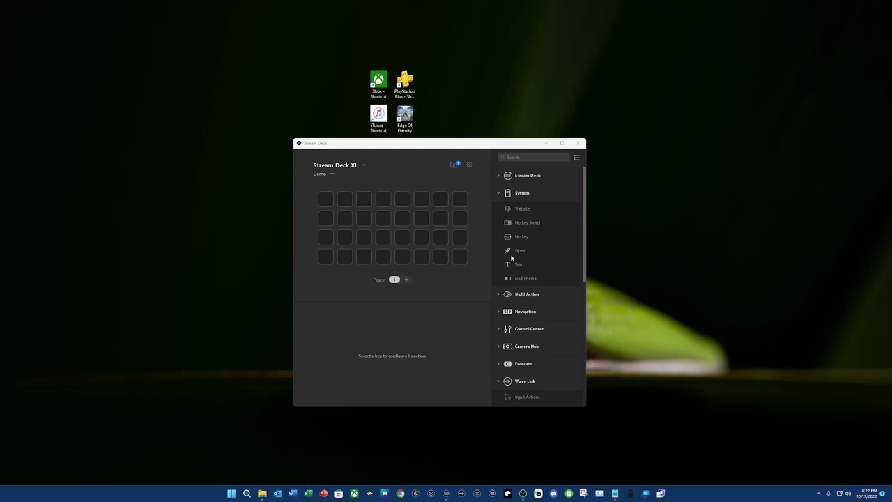
Assign a System Open action to the first key of the Stream Deck XL Demo profile.
{"action": "left_click_drag", "start_coordinate": [512, 250], "coordinate": [326, 199]}
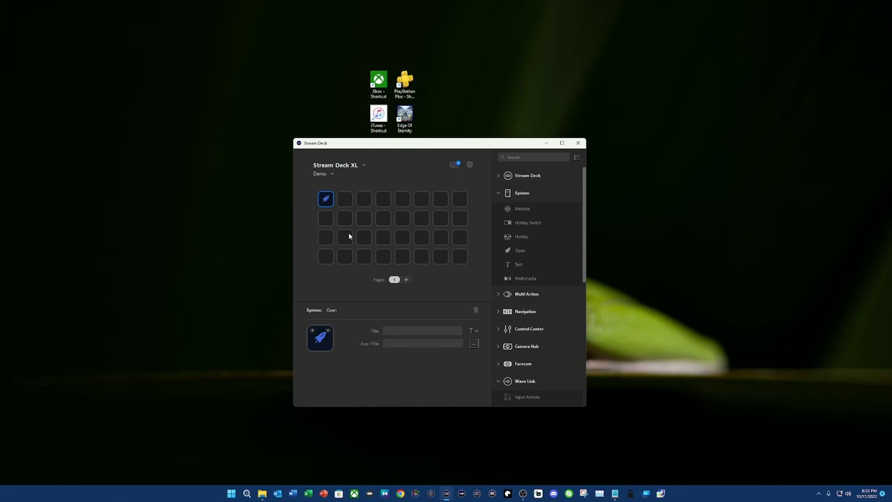
Switch to File Explorer and open the user's profile folder inside Users on Local Disk (C:).
{"action": "left_click", "coordinate": [262, 493]}
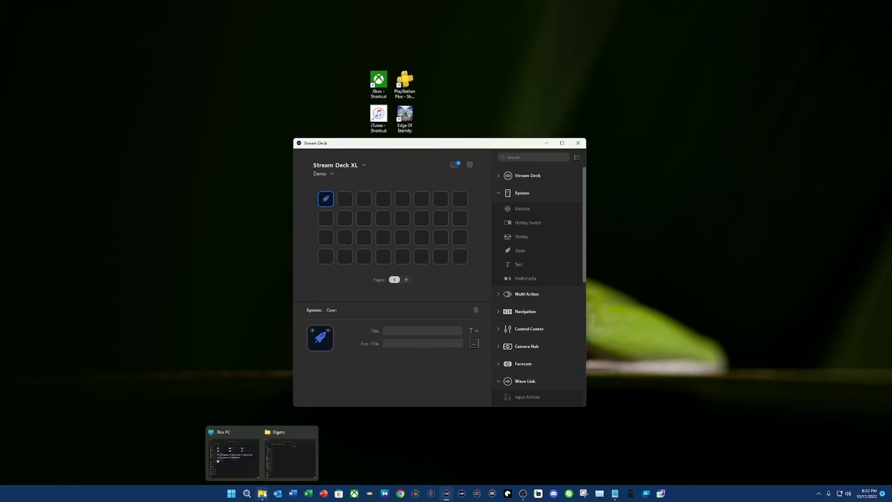
{"action": "left_click", "coordinate": [244, 471]}
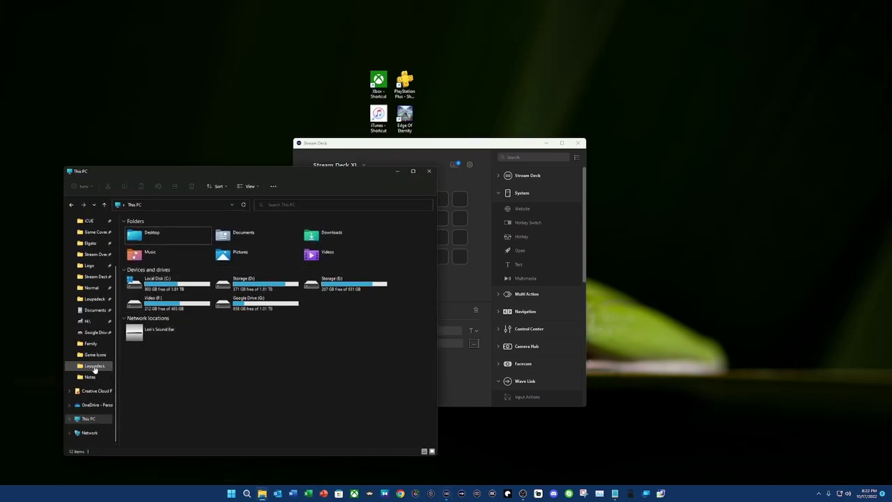
{"action": "left_click", "coordinate": [158, 281]}
{"action": "double_click", "coordinate": [159, 282]}
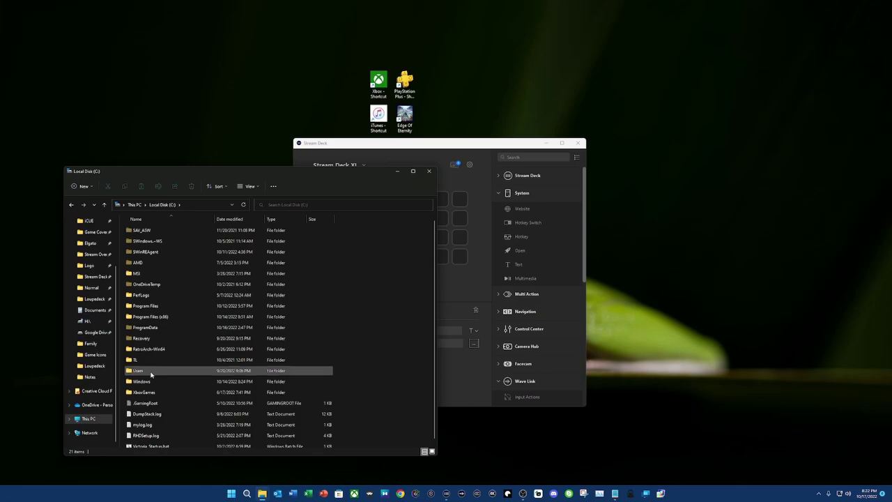
{"action": "double_click", "coordinate": [150, 373]}
{"action": "double_click", "coordinate": [147, 252]}
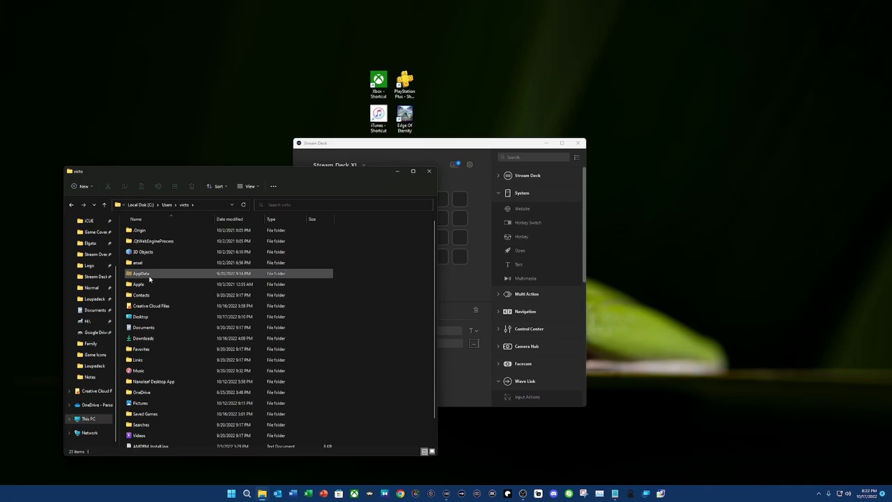
Check in the folder's display options whether Hidden items are shown.
{"action": "left_click", "coordinate": [253, 186]}
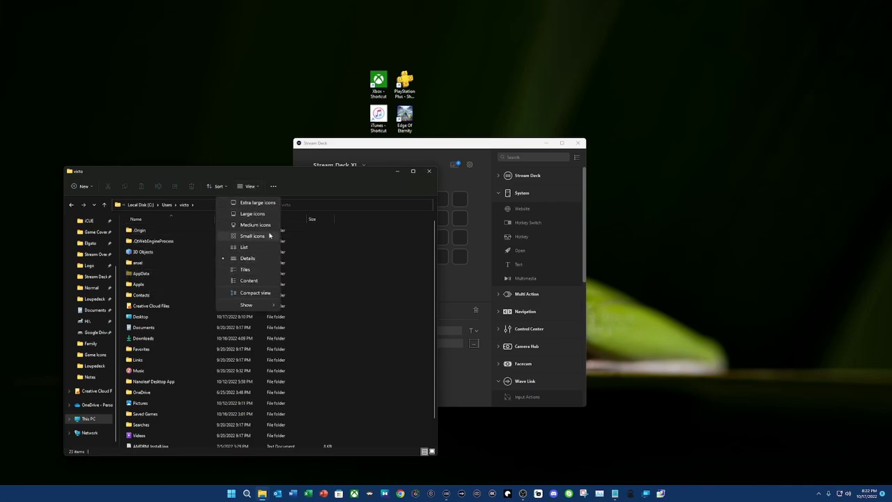
{"action": "left_click", "coordinate": [284, 196]}
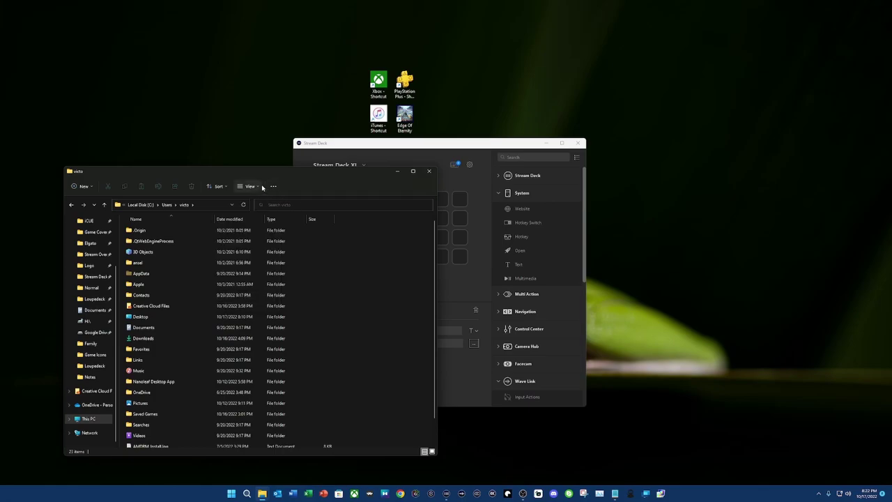
{"action": "left_click", "coordinate": [262, 187]}
{"action": "mouse_move", "coordinate": [264, 306]}
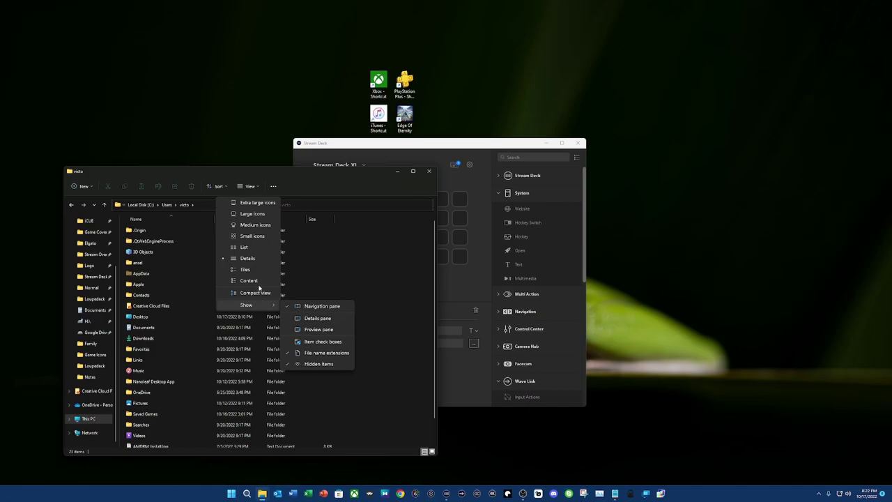
{"action": "left_click", "coordinate": [253, 187]}
{"action": "left_click", "coordinate": [259, 188]}
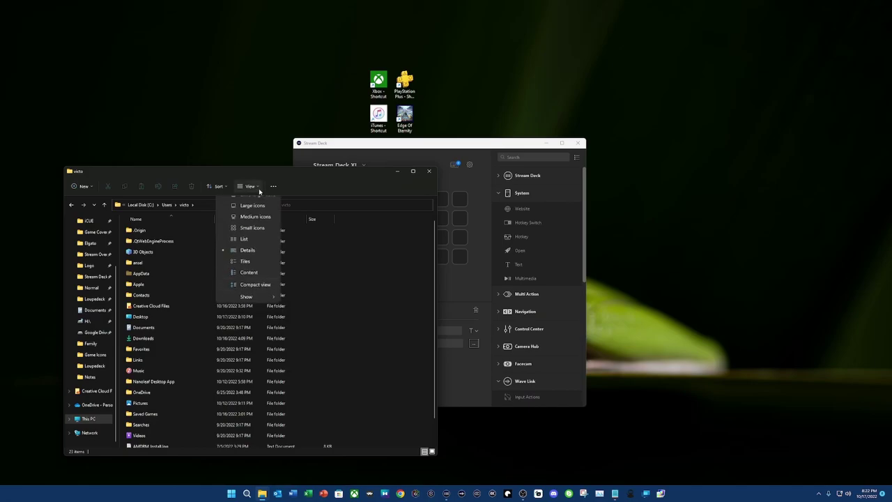
{"action": "mouse_move", "coordinate": [259, 307]}
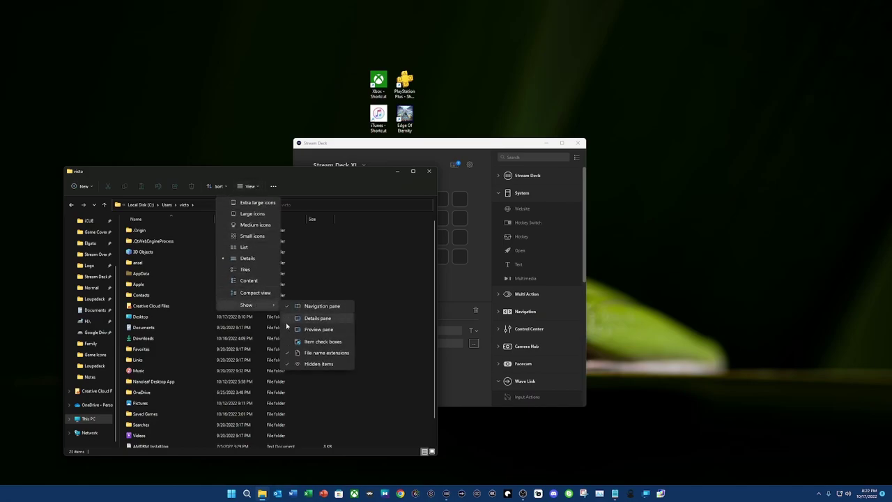
{"action": "left_click", "coordinate": [387, 275]}
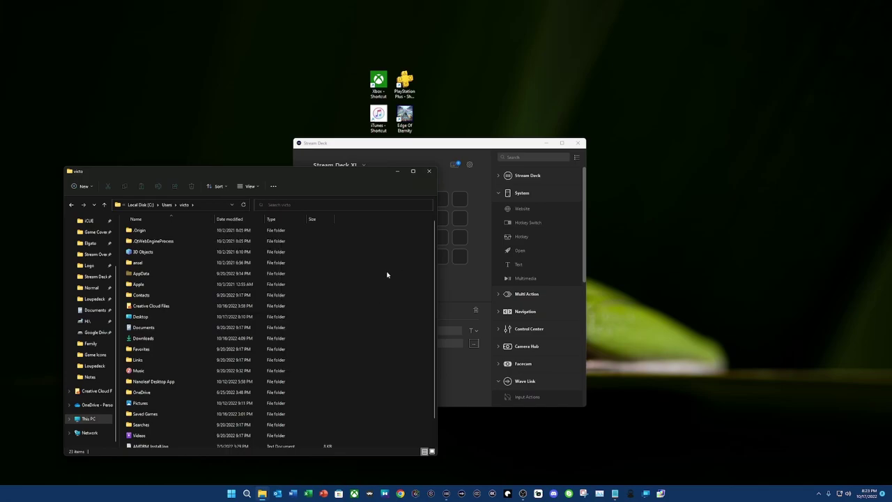
Open the Microsoft folder inside AppData\Local of the user's profile.
{"action": "double_click", "coordinate": [164, 275]}
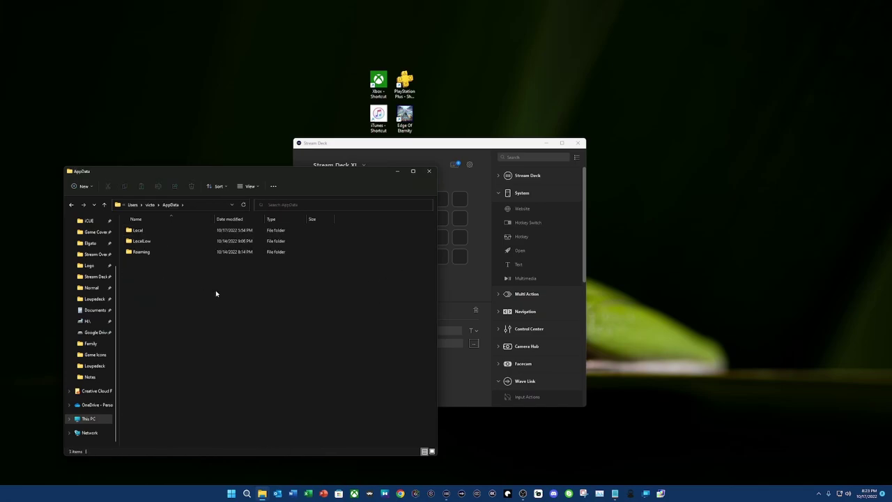
{"action": "double_click", "coordinate": [141, 230]}
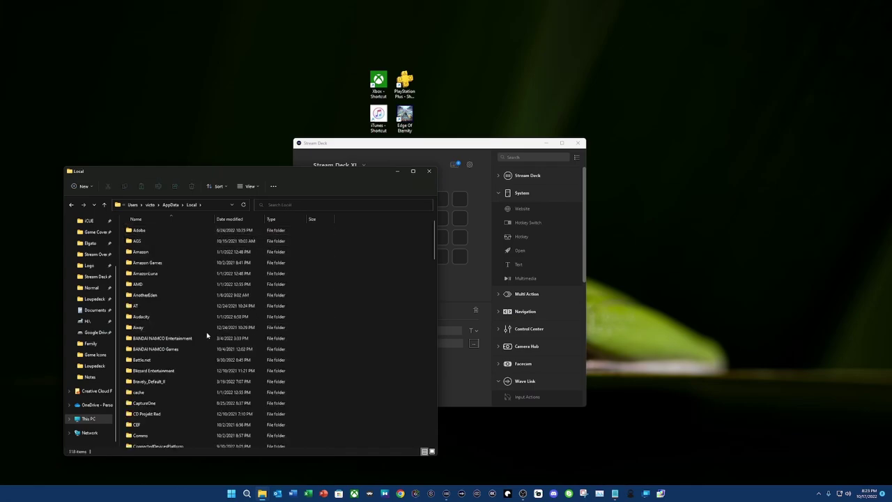
{"action": "scroll", "coordinate": [198, 328], "scroll_direction": "down", "scroll_amount": 5}
{"action": "scroll", "coordinate": [183, 370], "scroll_direction": "down", "scroll_amount": 12}
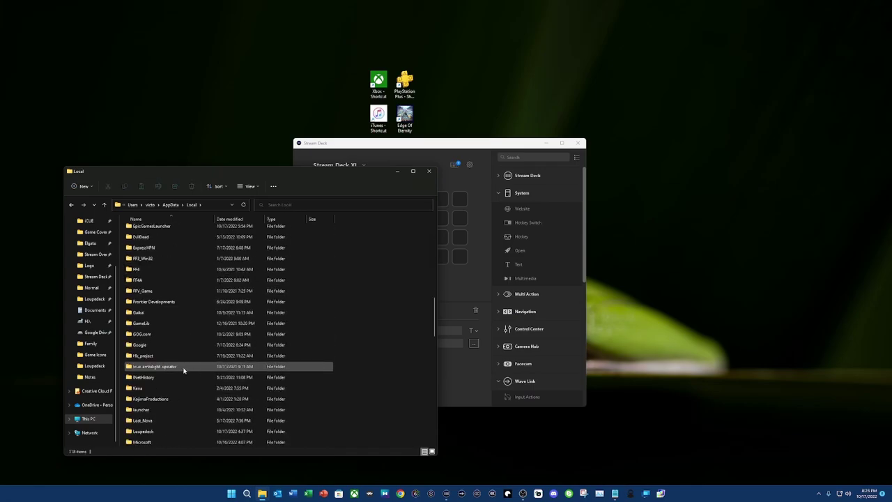
{"action": "double_click", "coordinate": [147, 346]}
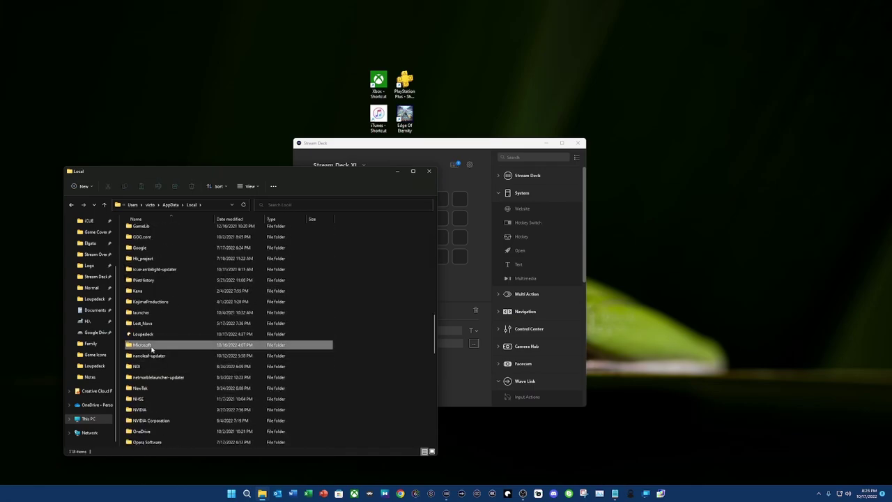
{"action": "left_click", "coordinate": [152, 327]}
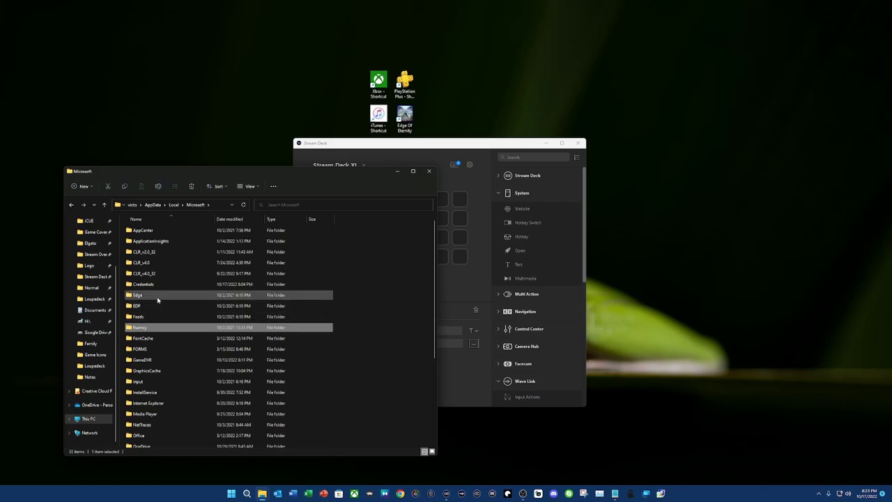
Open the AppleInc.iTunes folder inside WindowsApps.
{"action": "scroll", "coordinate": [175, 342], "scroll_direction": "down", "scroll_amount": 4}
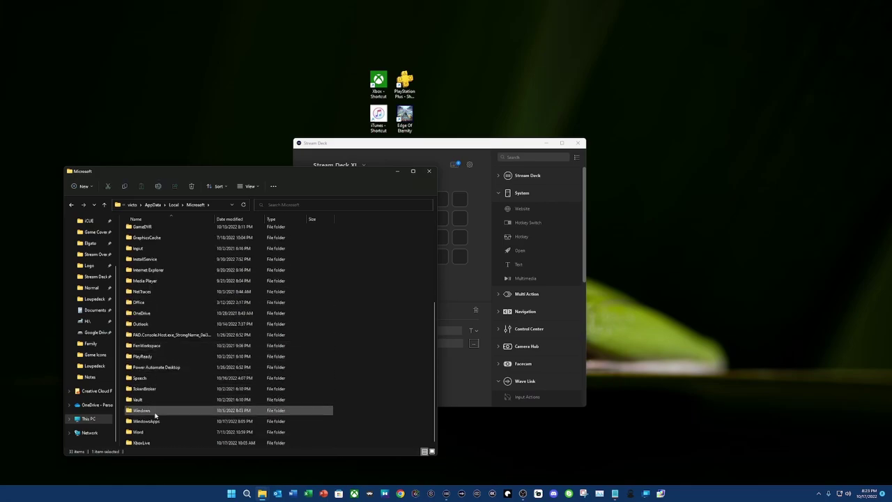
{"action": "double_click", "coordinate": [155, 414]}
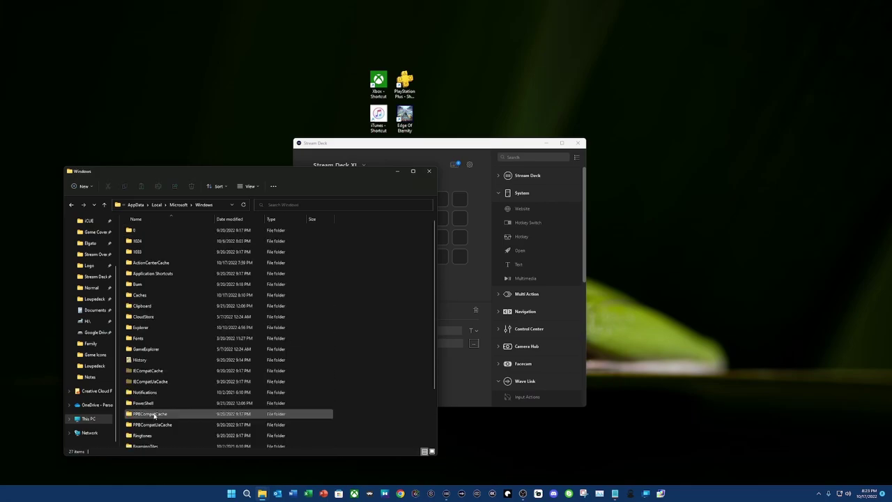
{"action": "left_click", "coordinate": [71, 205]}
{"action": "left_click", "coordinate": [159, 423]}
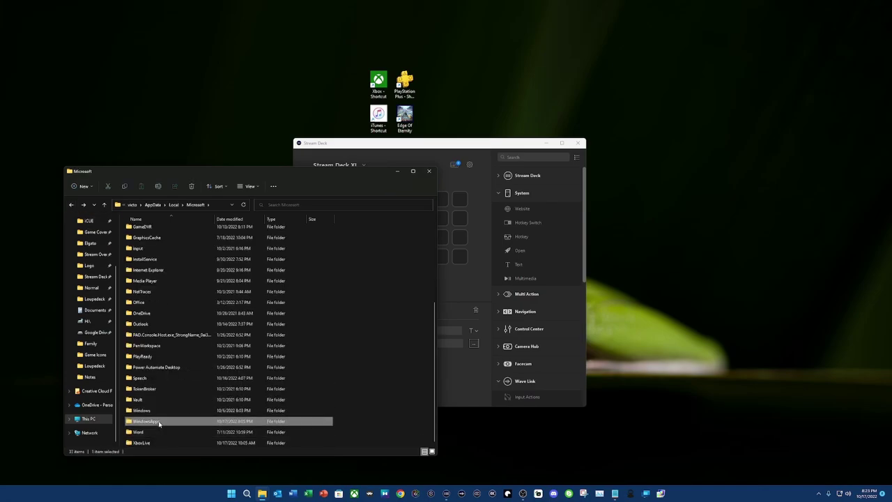
{"action": "double_click", "coordinate": [159, 423]}
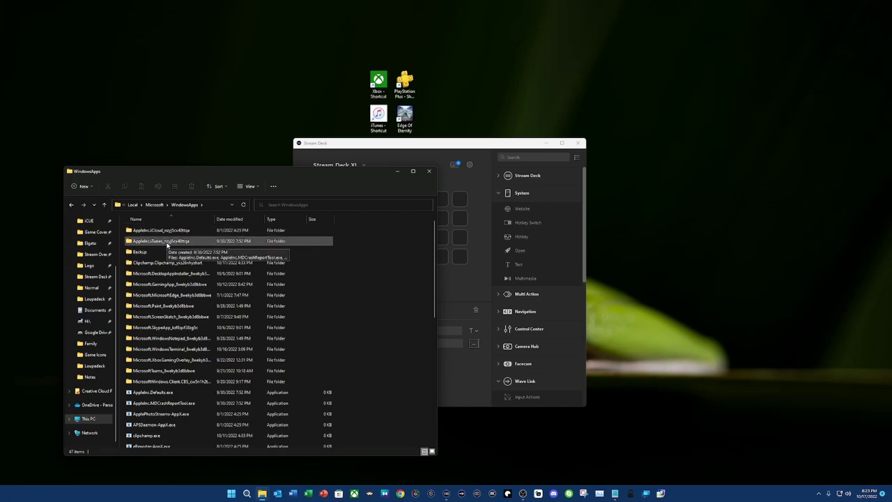
{"action": "double_click", "coordinate": [168, 242]}
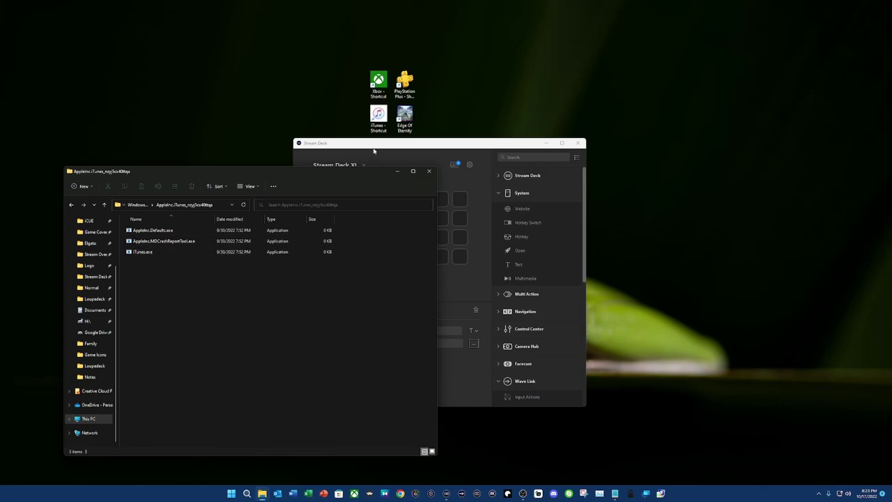
Copy the folder location of iTunes.exe from its file properties.
{"action": "left_click", "coordinate": [145, 255]}
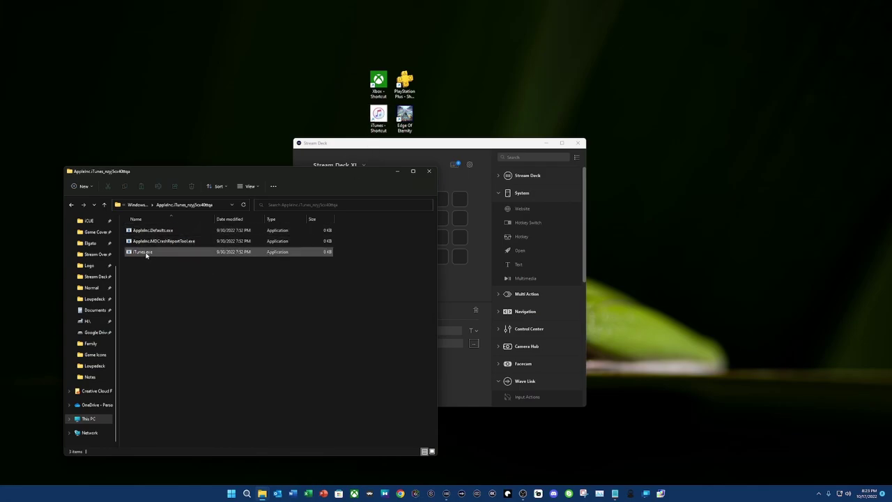
{"action": "right_click", "coordinate": [146, 255]}
{"action": "left_click", "coordinate": [174, 435]}
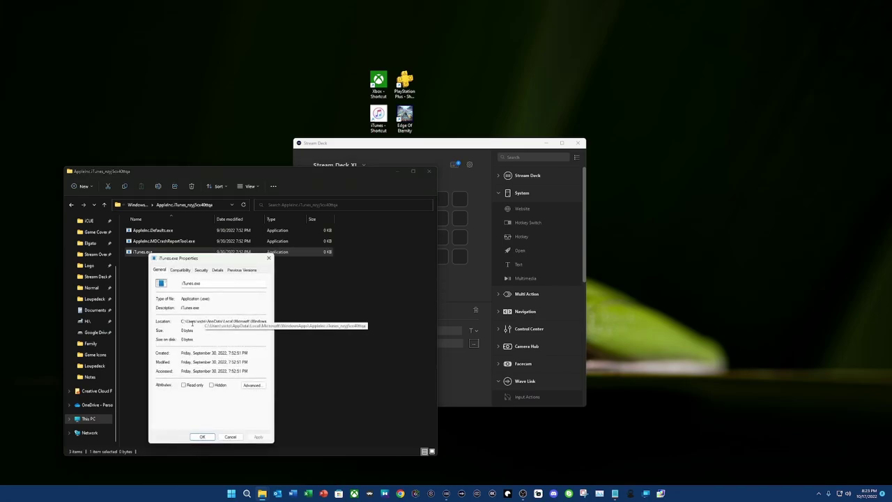
{"action": "right_click", "coordinate": [192, 322]}
{"action": "left_click", "coordinate": [213, 371]}
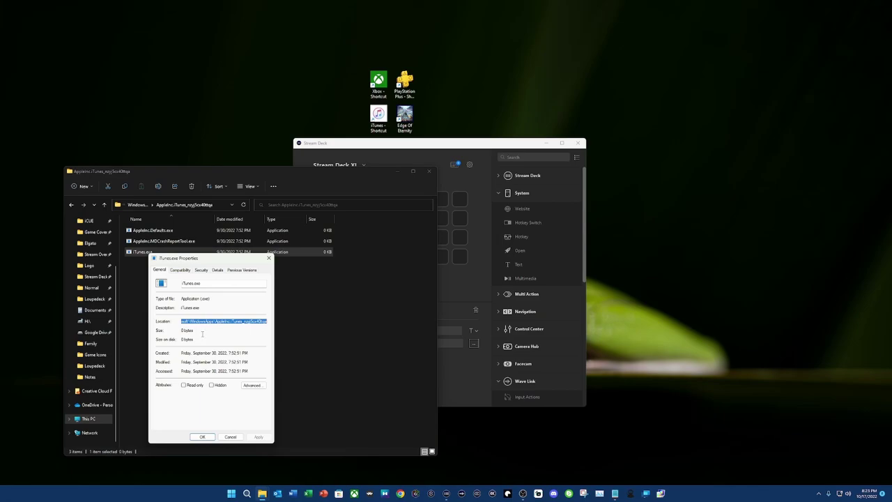
{"action": "right_click", "coordinate": [202, 321]}
{"action": "left_click", "coordinate": [234, 344]}
Set the Open action's App / File to the copied iTunes folder path and close the extra folder window.
{"action": "left_click", "coordinate": [438, 316]}
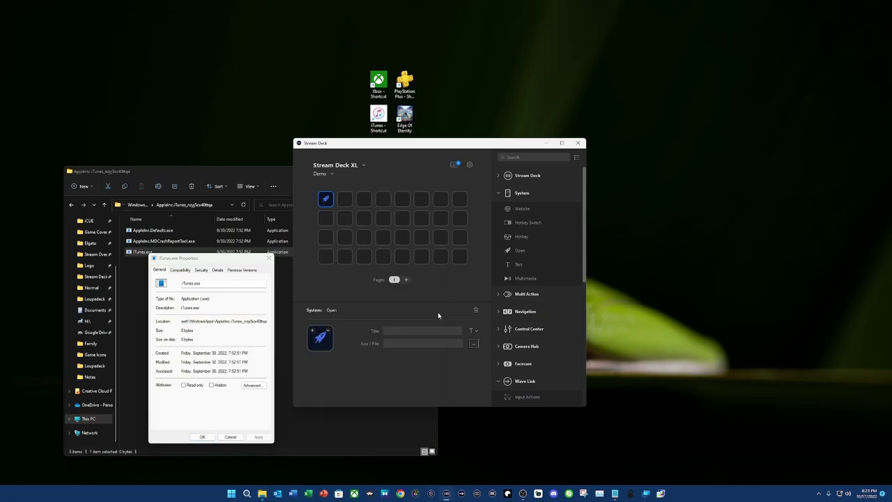
{"action": "left_click", "coordinate": [405, 343]}
{"action": "key", "text": "ctrl+v"}
{"action": "key", "text": "ctrl+n"}
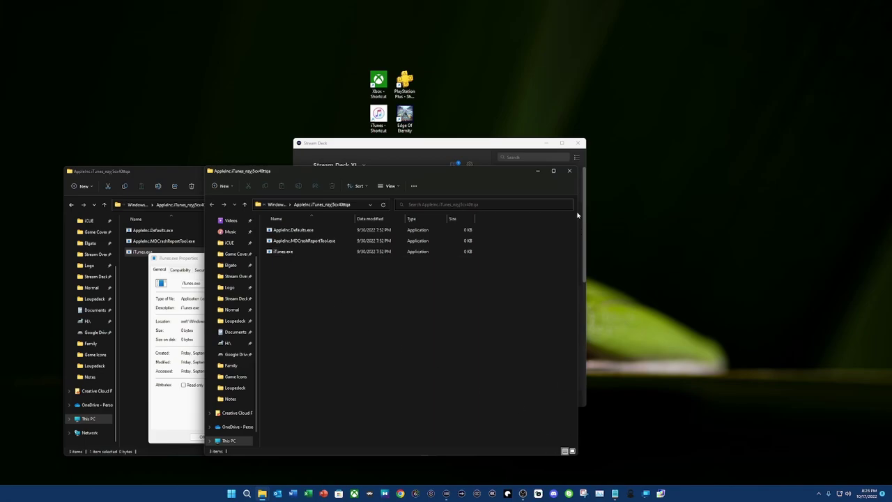
{"action": "left_click", "coordinate": [569, 170]}
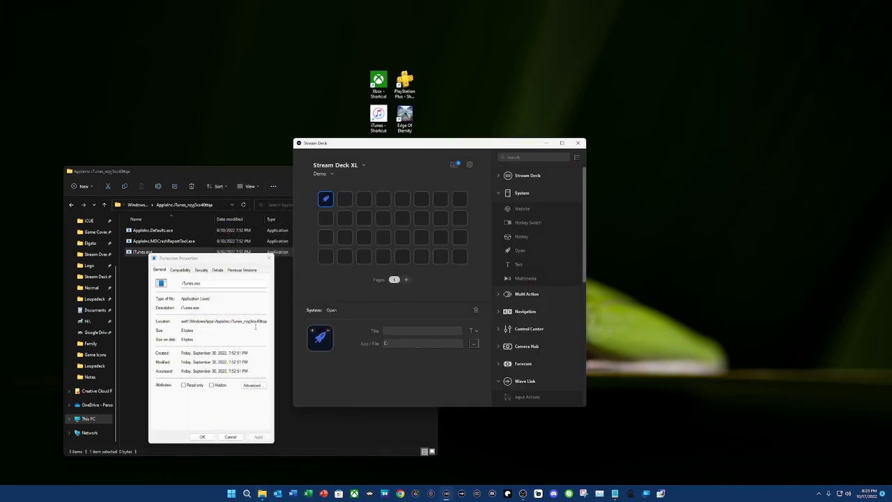
Try to choose iTunes.exe from the AppleInc.iTunes folder as the Open action's App / File.
{"action": "left_click", "coordinate": [474, 343]}
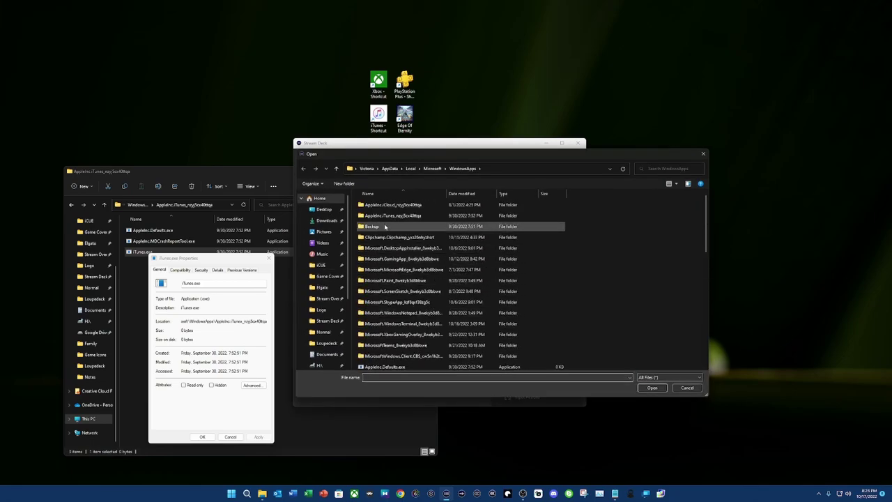
{"action": "double_click", "coordinate": [392, 215]}
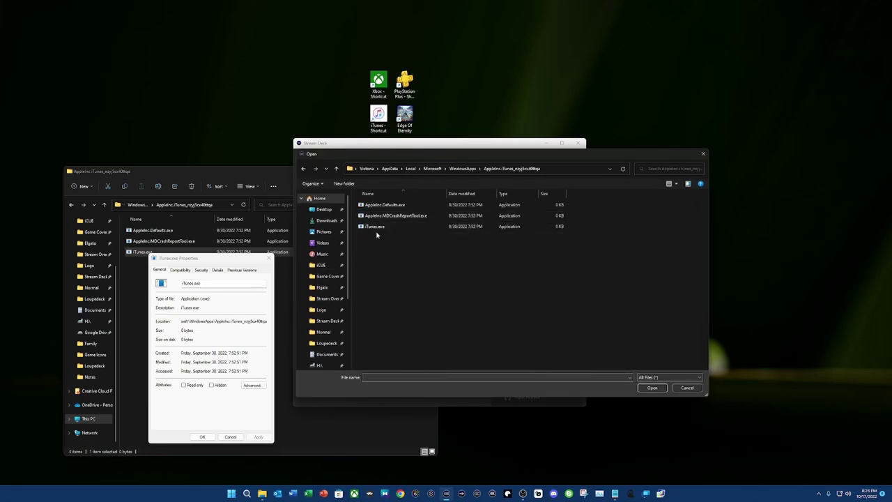
{"action": "left_click", "coordinate": [375, 226]}
{"action": "left_click", "coordinate": [652, 387]}
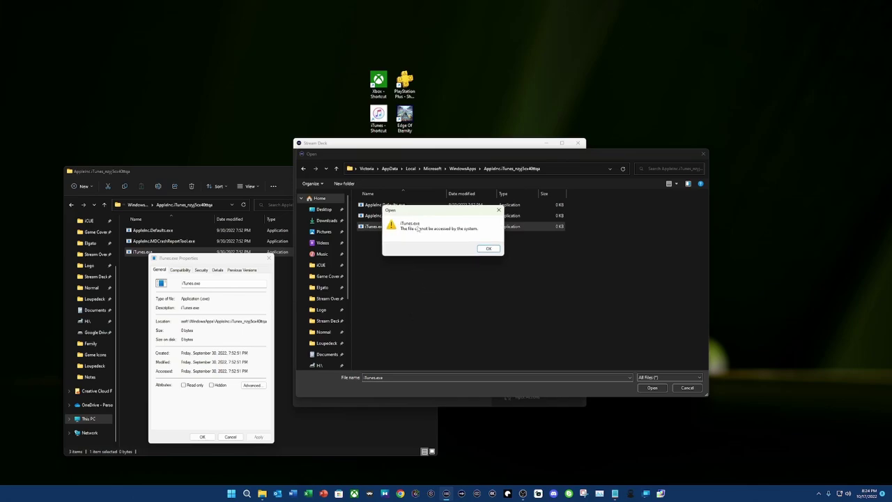
{"action": "left_click", "coordinate": [488, 248]}
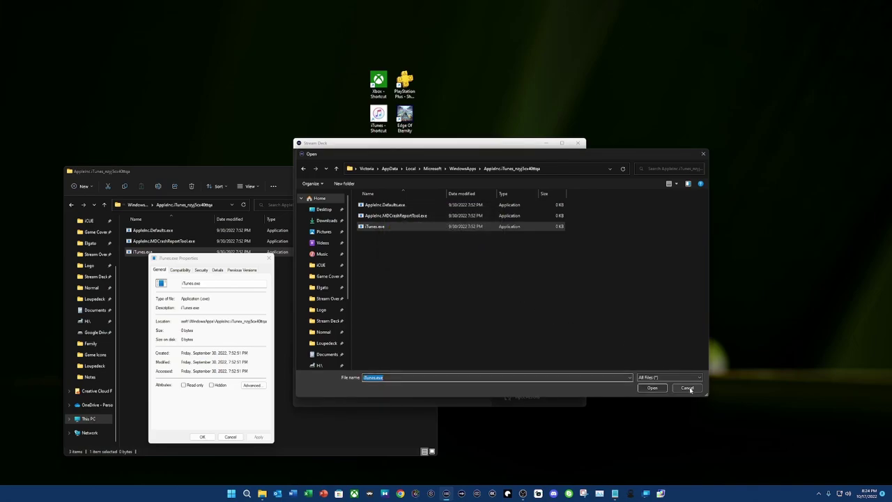
Cancel the file selection, close the iTunes.exe properties and copy the full path of iTunes.exe.
{"action": "left_click", "coordinate": [688, 387]}
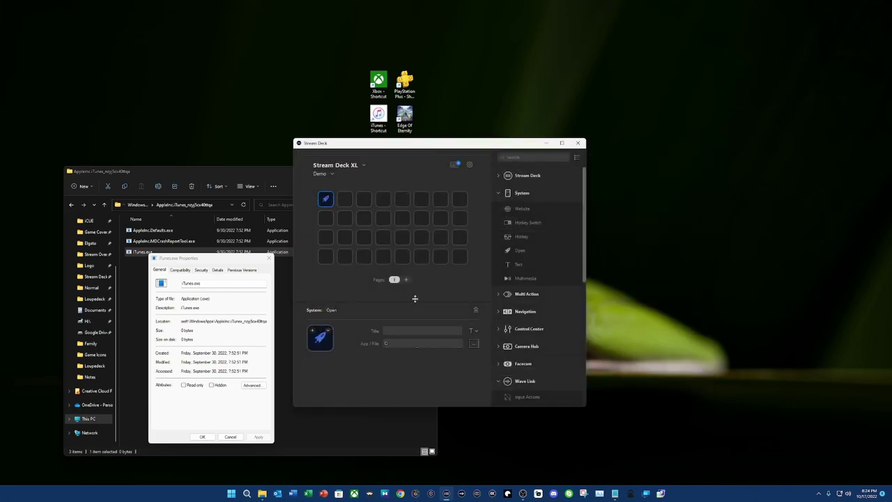
{"action": "left_click", "coordinate": [229, 437]}
{"action": "right_click", "coordinate": [143, 252]}
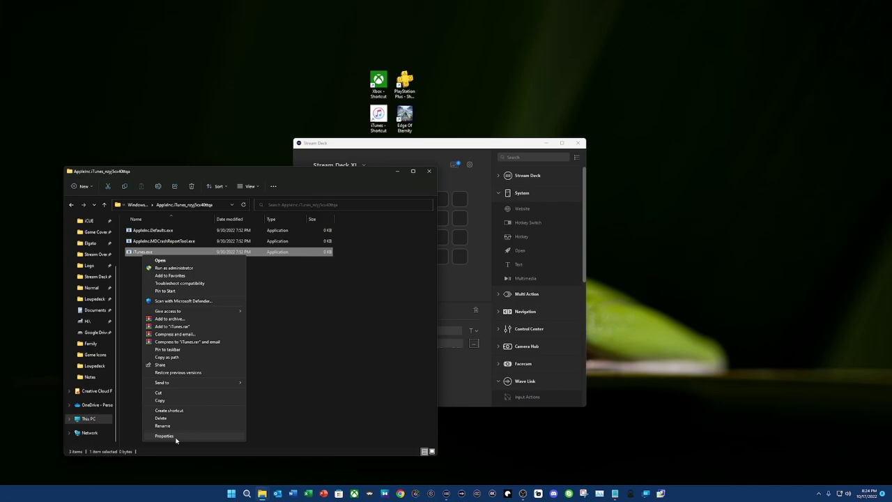
{"action": "left_click", "coordinate": [174, 358]}
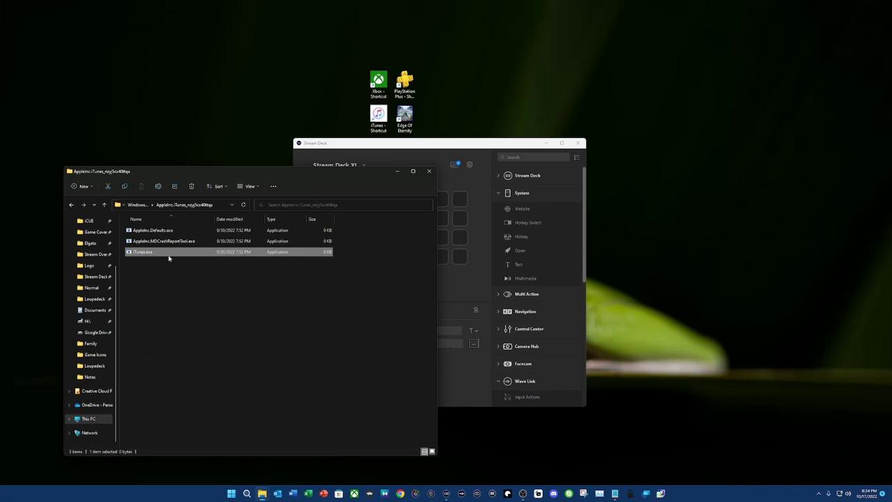
{"action": "right_click", "coordinate": [169, 258]}
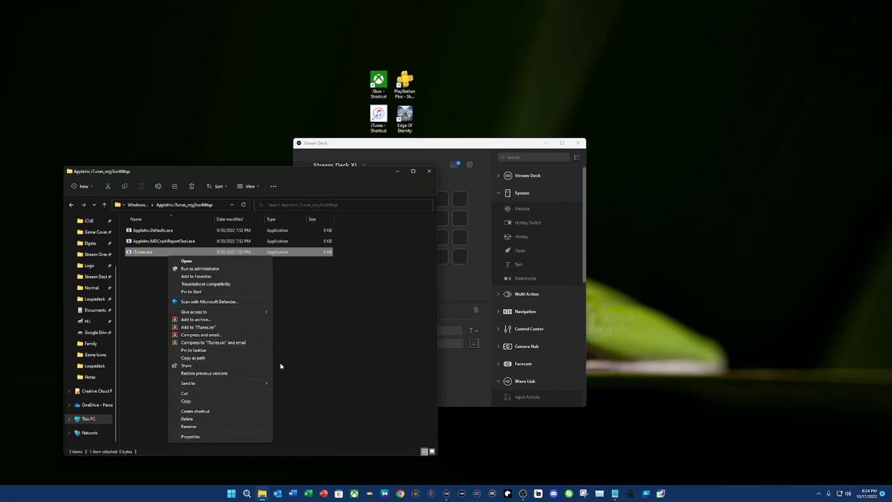
{"action": "left_click", "coordinate": [302, 317]}
Replace the Open action's App / File with the copied, quoted iTunes.exe path, and close the iTunes window after the test launch.
{"action": "left_click", "coordinate": [437, 346]}
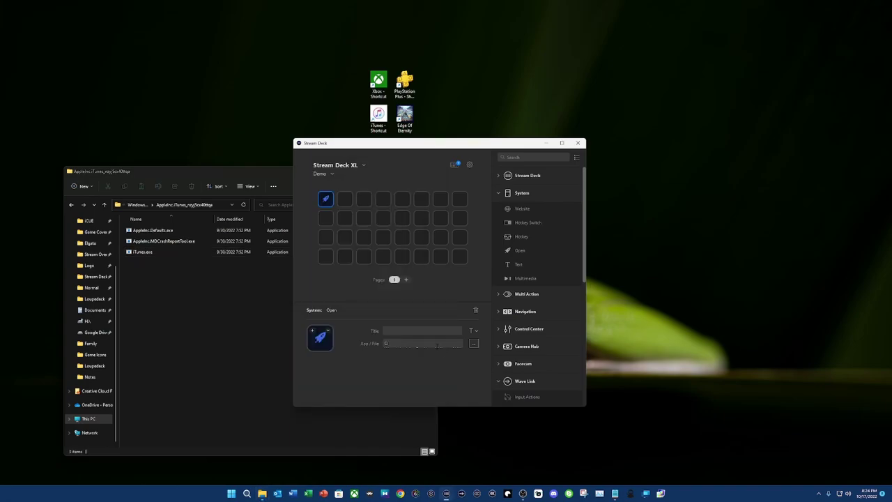
{"action": "key", "text": "ctrl+a"}
{"action": "key", "text": "BackSpace"}
{"action": "key", "text": "ctrl+v"}
{"action": "key", "text": "ctrl+a"}
{"action": "type", "text": "\"C:\\"}
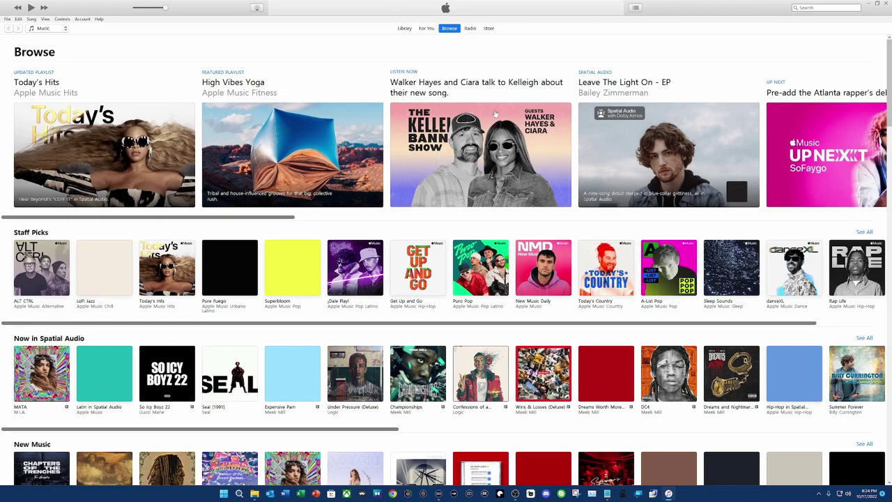
{"action": "left_click", "coordinate": [884, 4]}
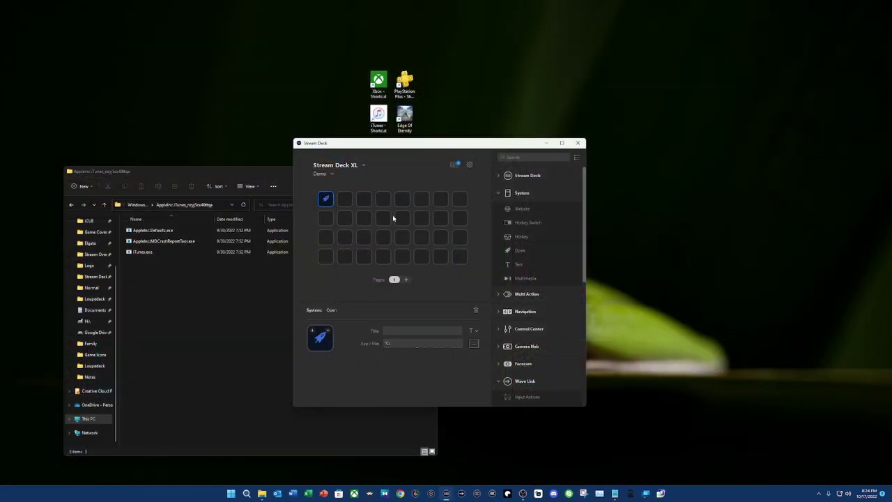
Set the iTunes key's icon to App-iTunes.png from the Standard-Clarity-Icons Normal folder.
{"action": "left_click", "coordinate": [330, 341]}
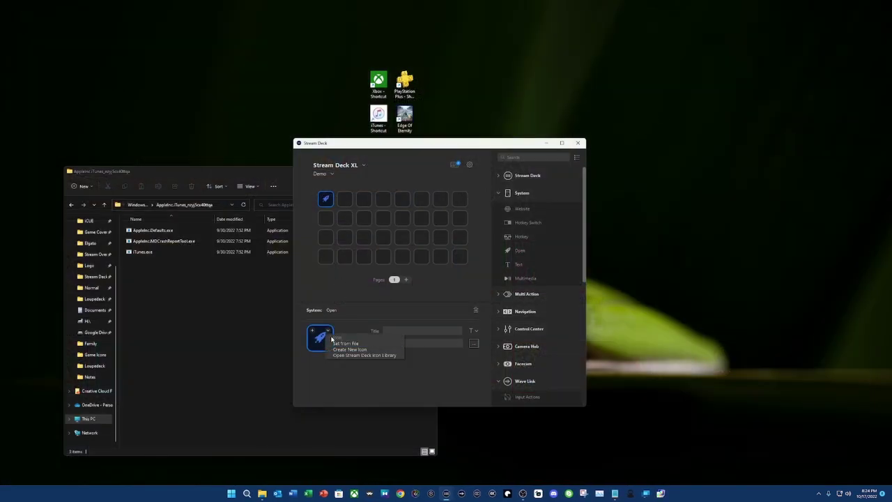
{"action": "left_click", "coordinate": [346, 343]}
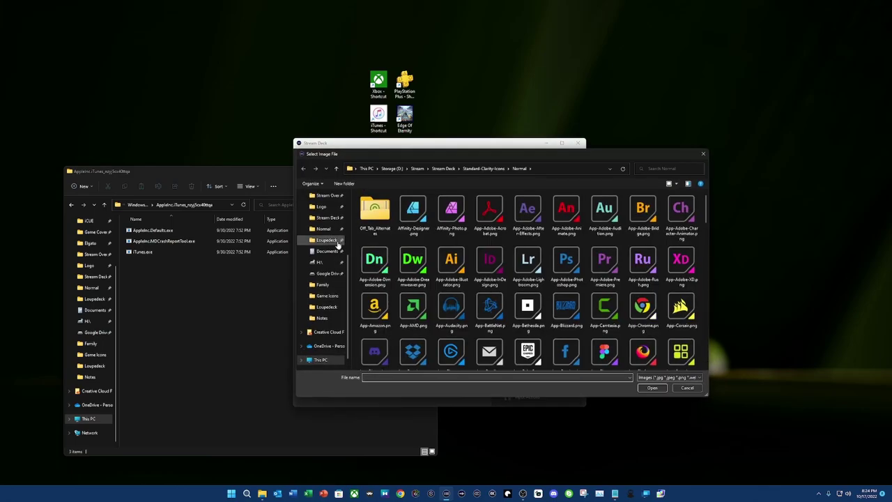
{"action": "scroll", "coordinate": [491, 286], "scroll_direction": "down", "scroll_amount": 3}
{"action": "scroll", "coordinate": [496, 296], "scroll_direction": "down", "scroll_amount": 4}
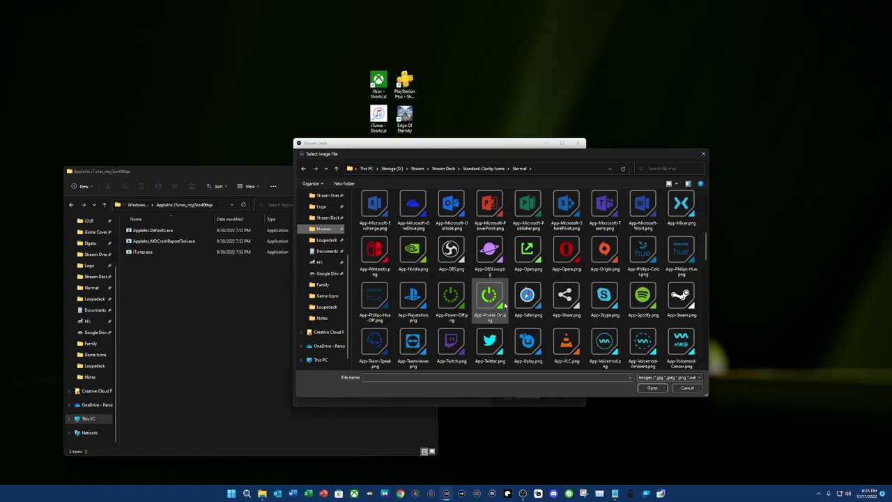
{"action": "scroll", "coordinate": [504, 304], "scroll_direction": "down", "scroll_amount": 2}
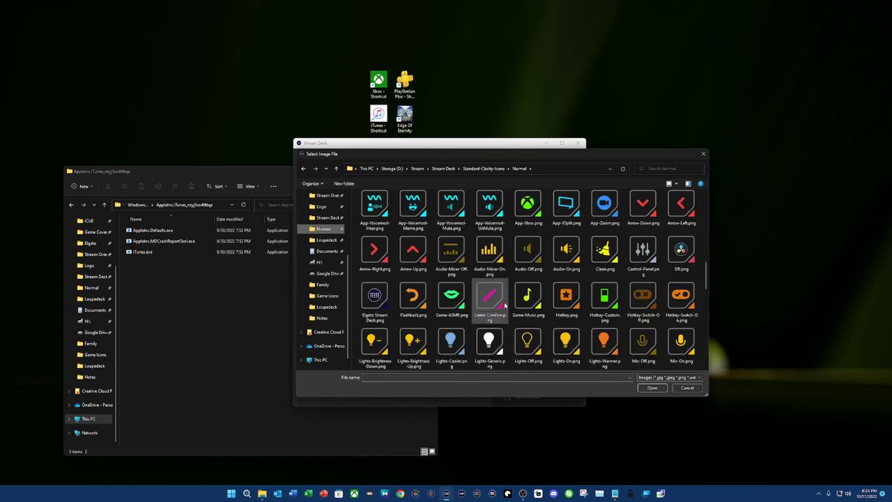
{"action": "scroll", "coordinate": [504, 301], "scroll_direction": "down", "scroll_amount": 2}
{"action": "scroll", "coordinate": [504, 302], "scroll_direction": "up", "scroll_amount": 5}
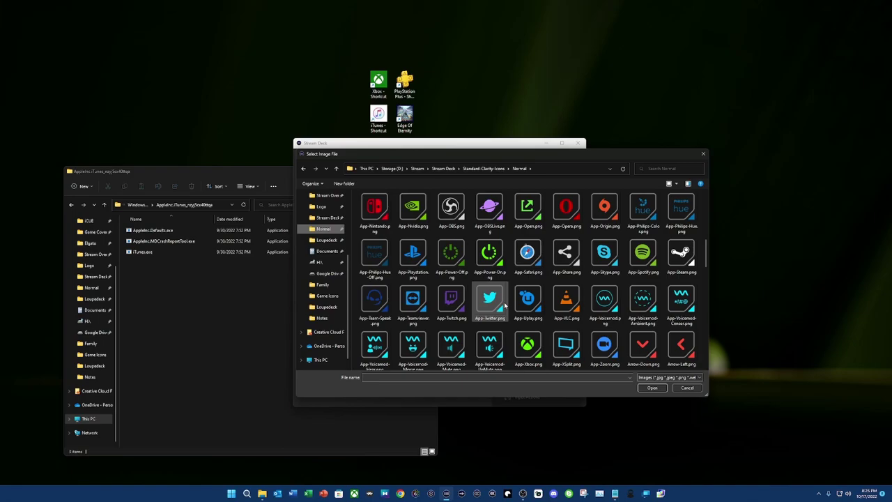
{"action": "scroll", "coordinate": [504, 301], "scroll_direction": "down", "scroll_amount": 1}
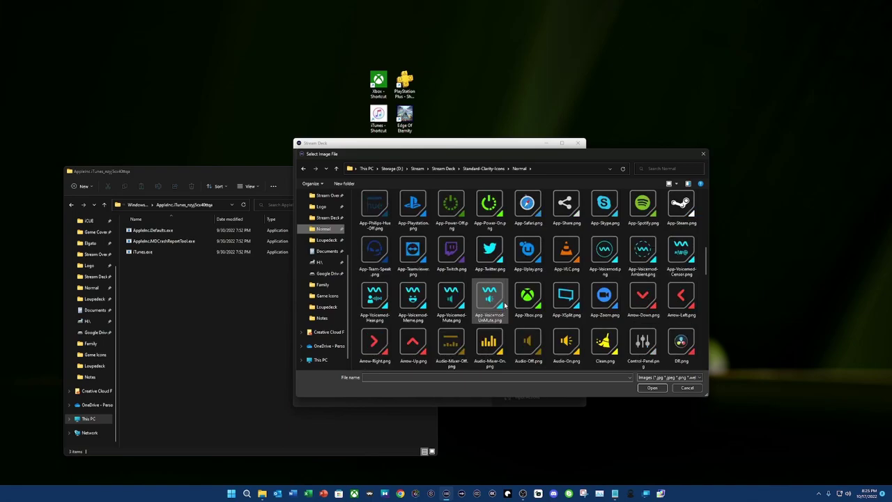
{"action": "scroll", "coordinate": [504, 305], "scroll_direction": "down", "scroll_amount": 2}
{"action": "scroll", "coordinate": [504, 305], "scroll_direction": "down", "scroll_amount": 2}
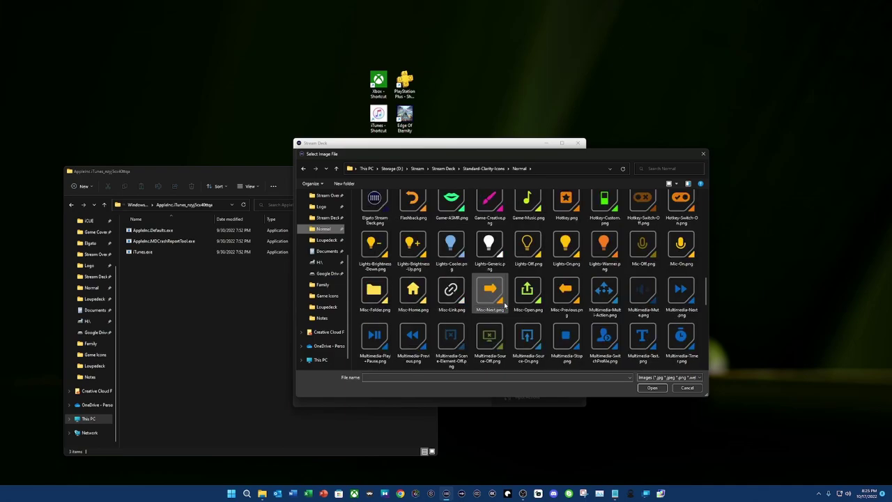
{"action": "scroll", "coordinate": [504, 305], "scroll_direction": "up", "scroll_amount": 5}
{"action": "scroll", "coordinate": [505, 305], "scroll_direction": "up", "scroll_amount": 2}
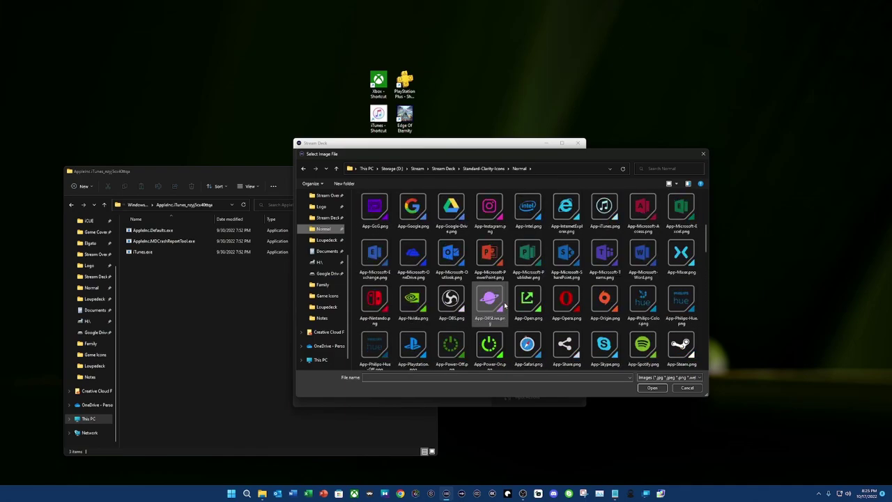
{"action": "left_click", "coordinate": [604, 209]}
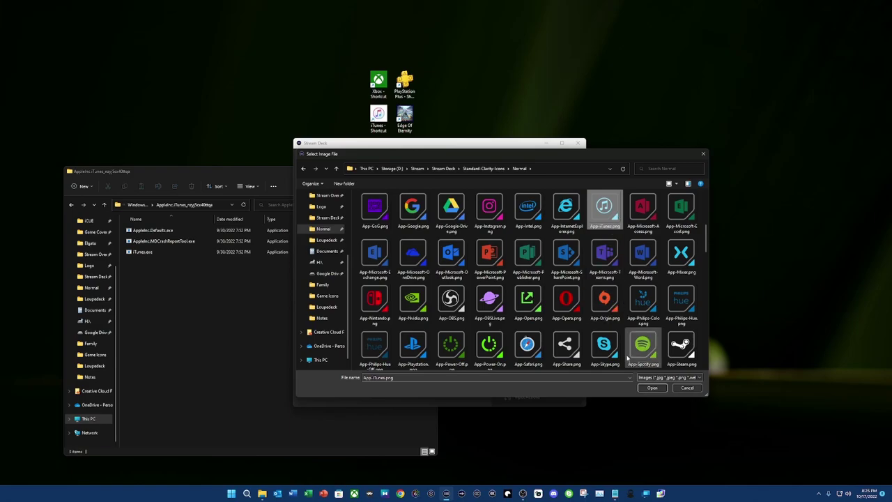
{"action": "left_click", "coordinate": [652, 388]}
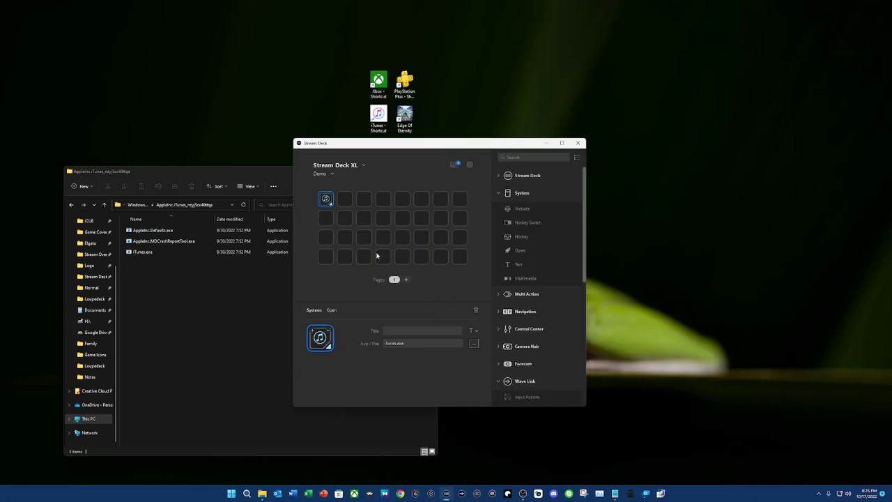
Add an Open action to the second key of the first row and open the Xbox desktop shortcut's properties.
{"action": "left_click_drag", "start_coordinate": [510, 253], "coordinate": [346, 200]}
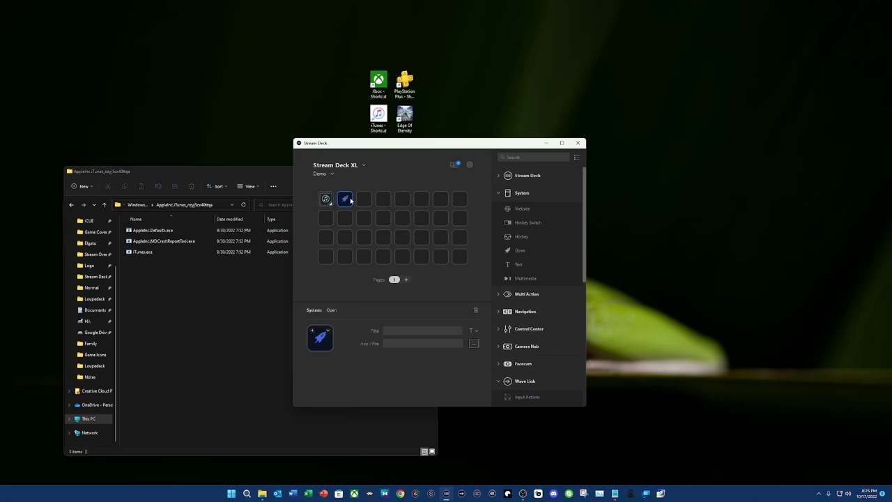
{"action": "left_click", "coordinate": [238, 272]}
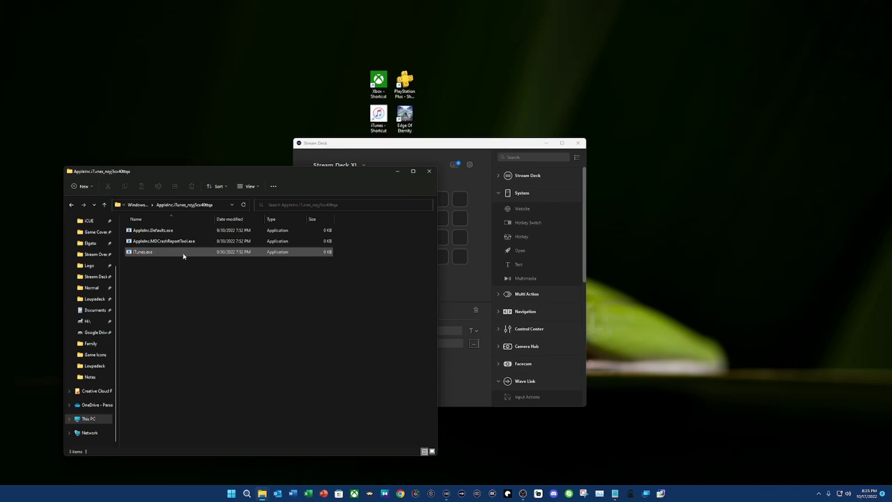
{"action": "right_click", "coordinate": [380, 81]}
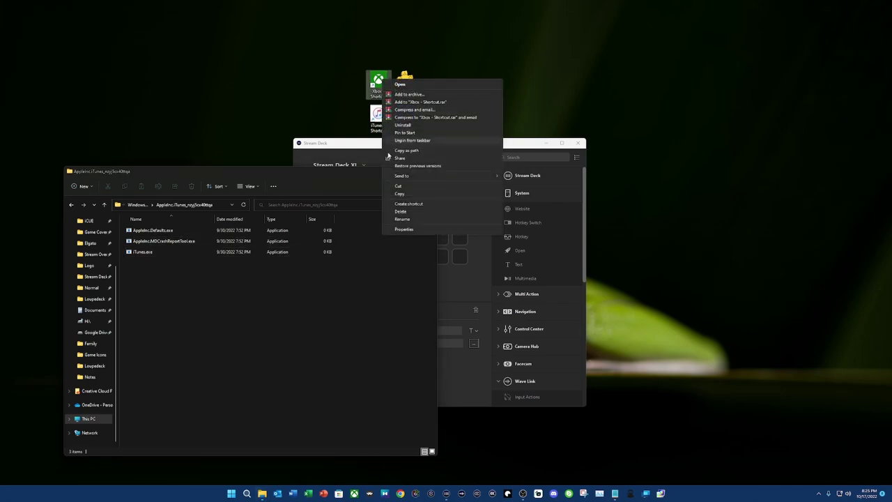
{"action": "left_click", "coordinate": [403, 229]}
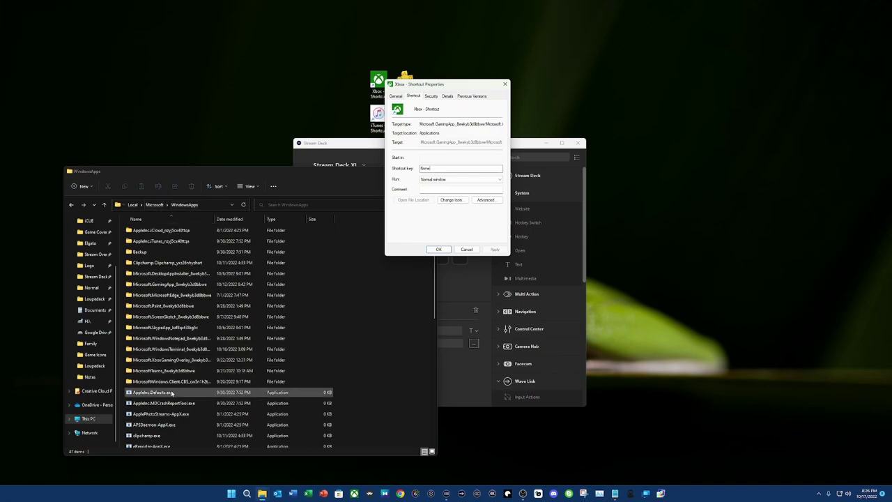
Copy the path of XboxPcApp.exe from the WindowsApps folder into the new Open action's App / File.
{"action": "scroll", "coordinate": [172, 393], "scroll_direction": "down", "scroll_amount": 10}
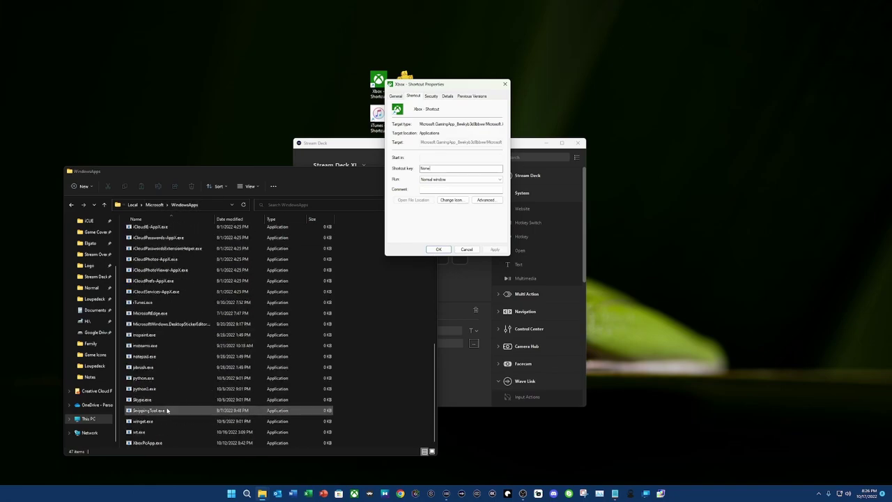
{"action": "right_click", "coordinate": [148, 445]}
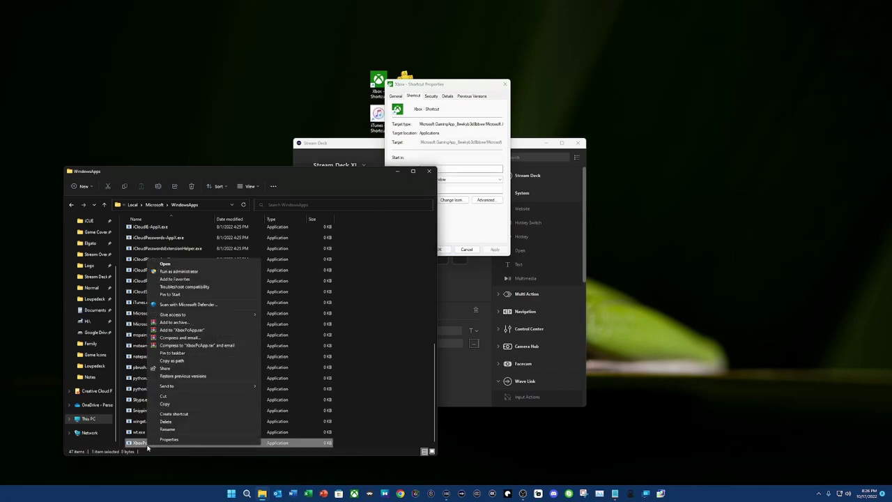
{"action": "left_click", "coordinate": [181, 361]}
{"action": "left_click", "coordinate": [461, 390]}
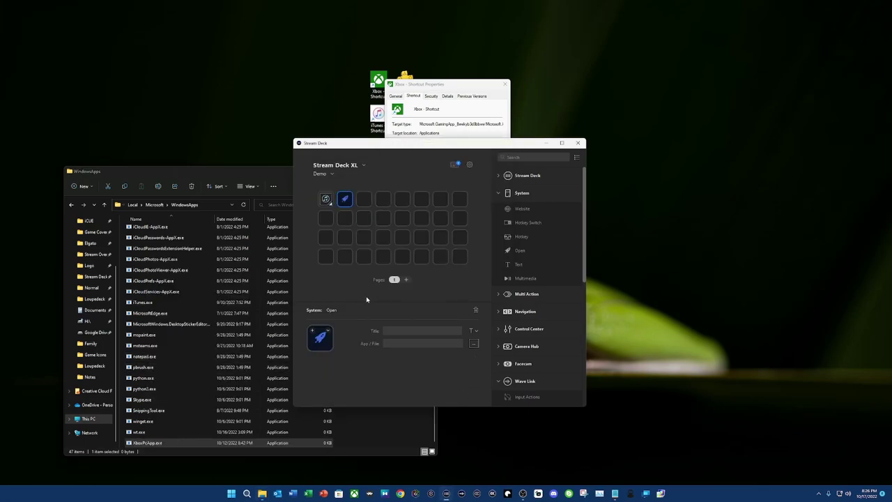
{"action": "key", "text": "ctrl+v"}
Set the Xbox key's icon to App-Xbox.png from the Standard-Clarity-Icons Normal folder.
{"action": "right_click", "coordinate": [352, 203]}
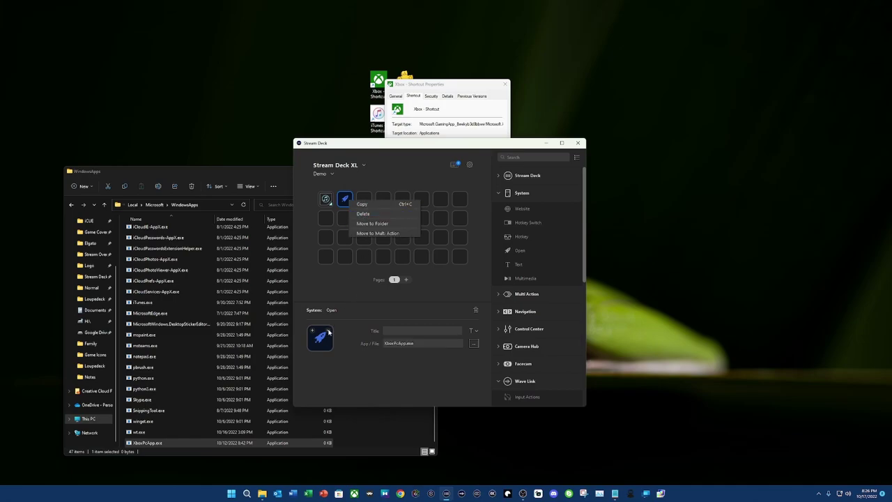
{"action": "left_click", "coordinate": [323, 338]}
{"action": "left_click", "coordinate": [345, 343]}
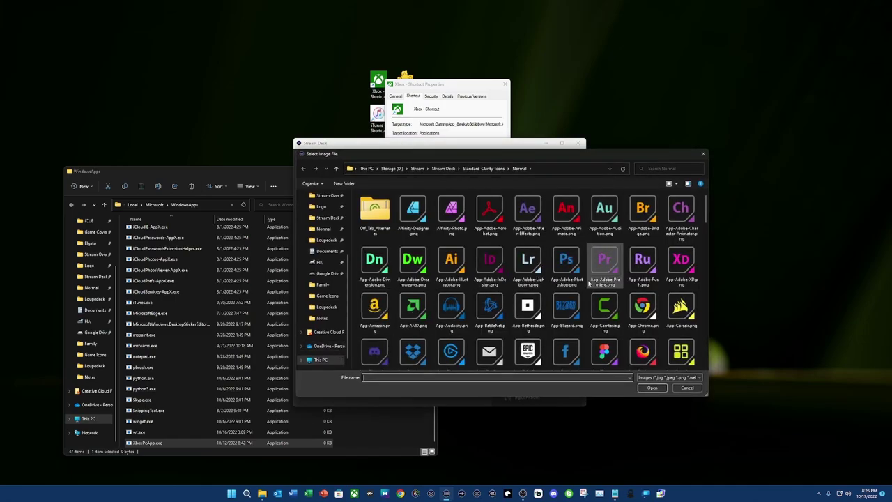
{"action": "scroll", "coordinate": [571, 288], "scroll_direction": "down", "scroll_amount": 5}
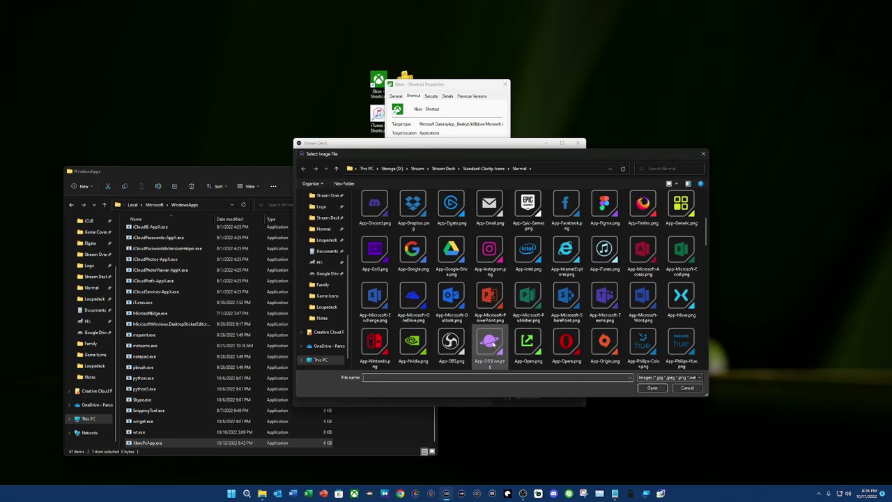
{"action": "scroll", "coordinate": [516, 307], "scroll_direction": "down", "scroll_amount": 2}
{"action": "left_click", "coordinate": [527, 297]}
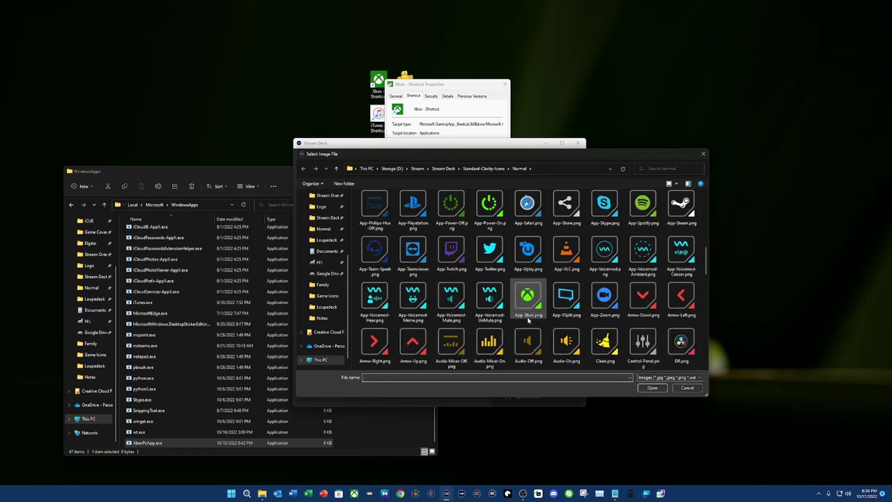
{"action": "left_click", "coordinate": [652, 387]}
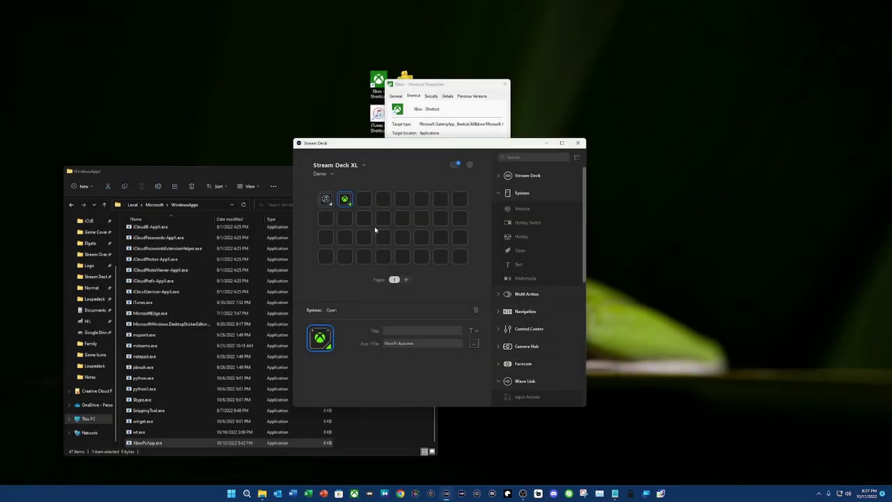
Close the Xbox shortcut's properties and check the Edge Of Eternity desktop shortcut's properties.
{"action": "left_click", "coordinate": [392, 132]}
{"action": "key", "text": "Escape"}
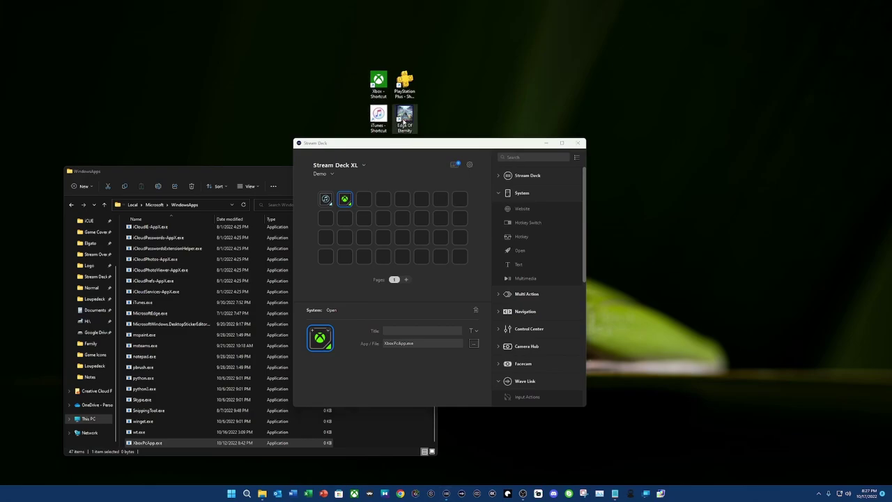
{"action": "right_click", "coordinate": [404, 121]}
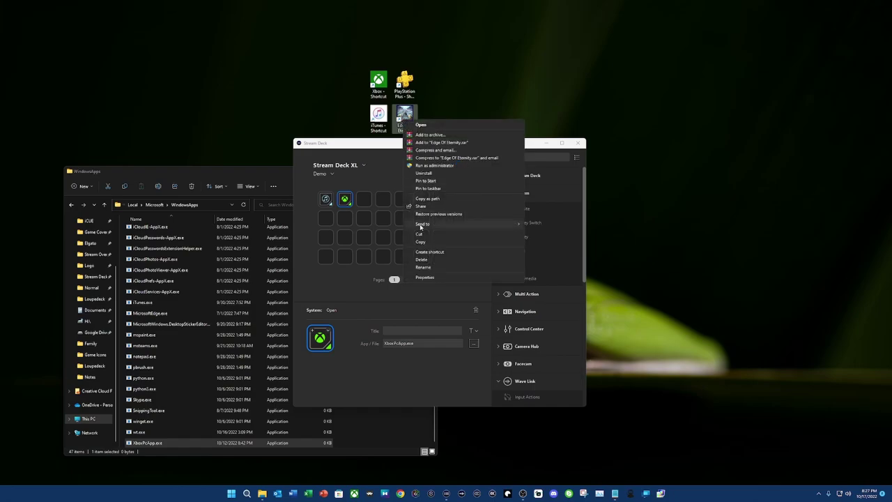
{"action": "left_click", "coordinate": [431, 281]}
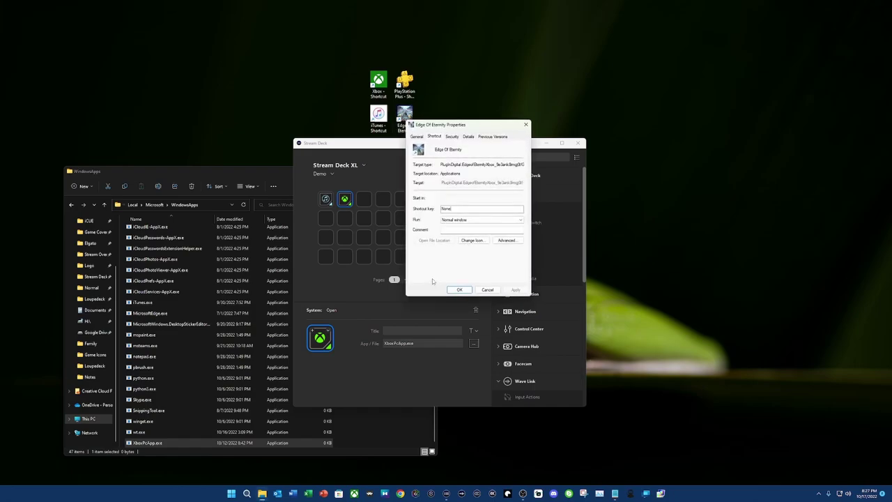
{"action": "left_click", "coordinate": [487, 292]}
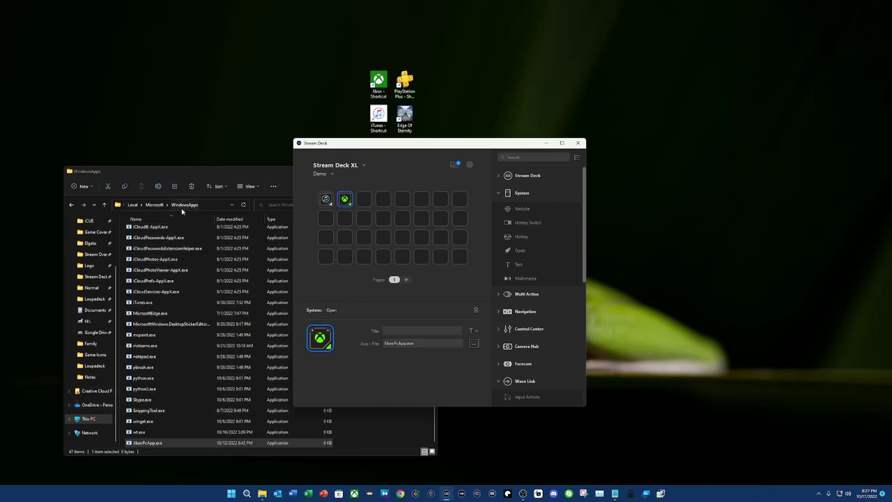
Browse to the Edge Of Eternity game's Content folder inside XboxGames on the C: drive.
{"action": "left_click", "coordinate": [154, 206]}
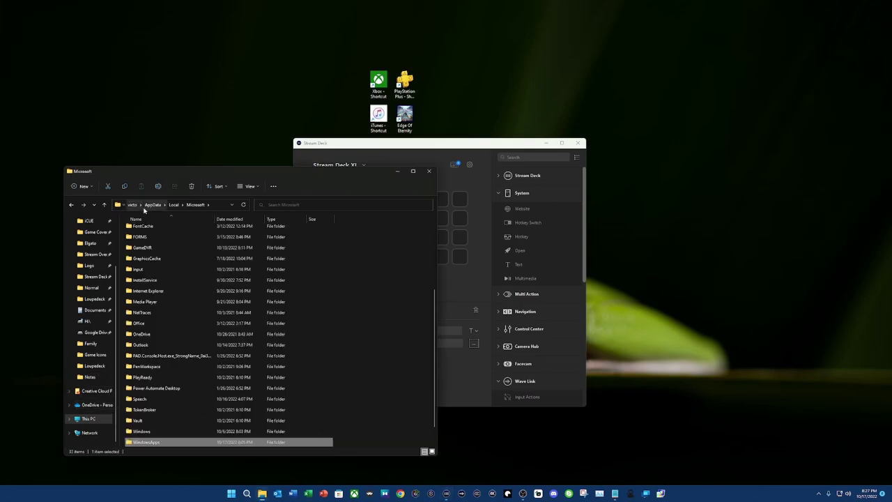
{"action": "left_click", "coordinate": [133, 204]}
{"action": "left_click", "coordinate": [136, 205]}
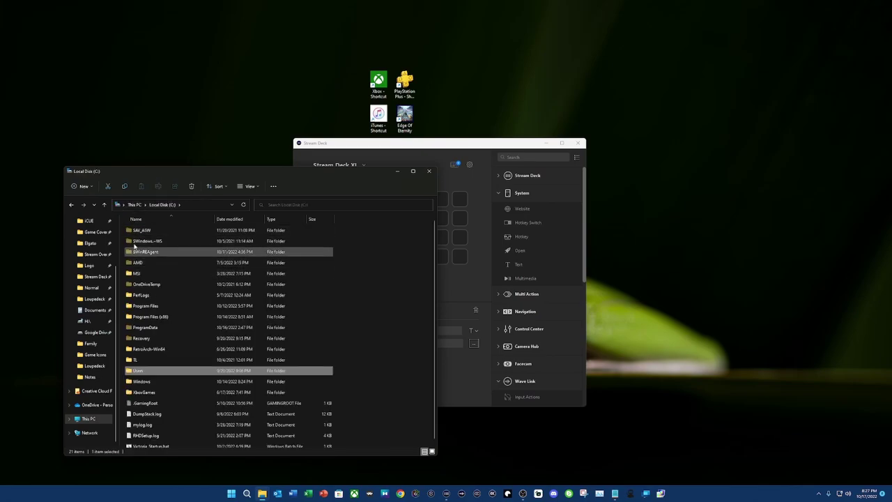
{"action": "left_click", "coordinate": [134, 204]}
{"action": "left_click", "coordinate": [145, 204]}
{"action": "left_click", "coordinate": [214, 331]}
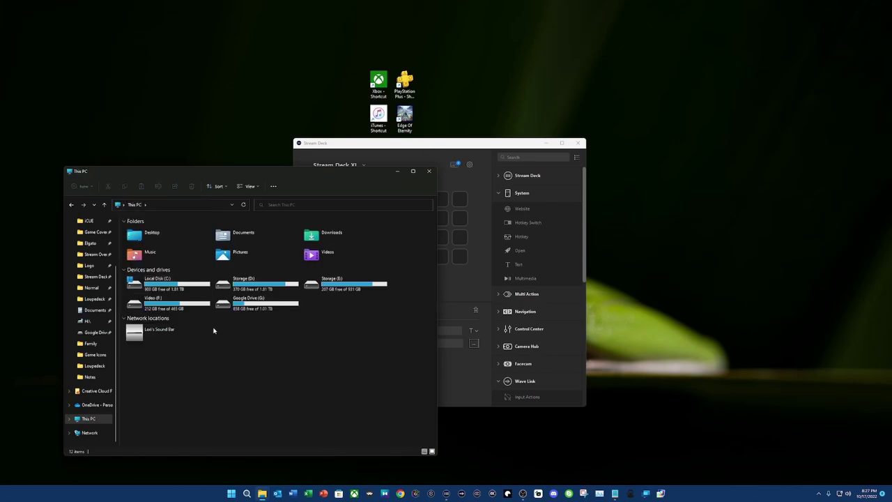
{"action": "double_click", "coordinate": [171, 286]}
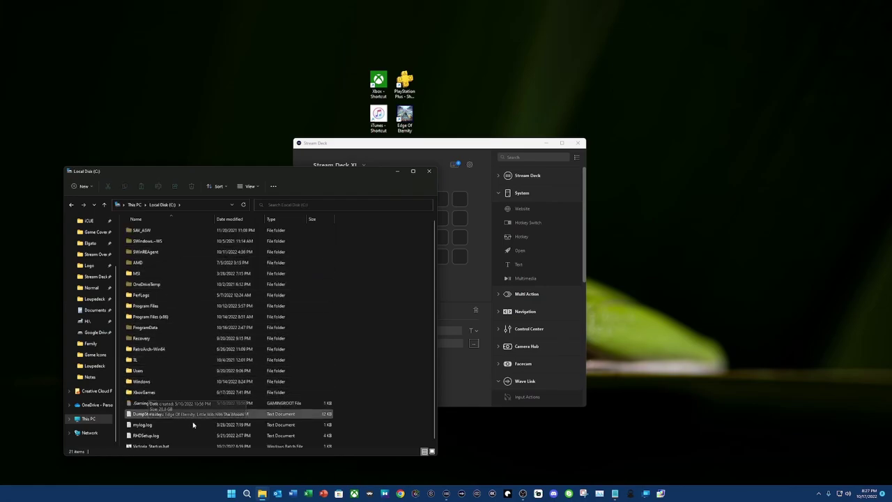
{"action": "double_click", "coordinate": [151, 394]}
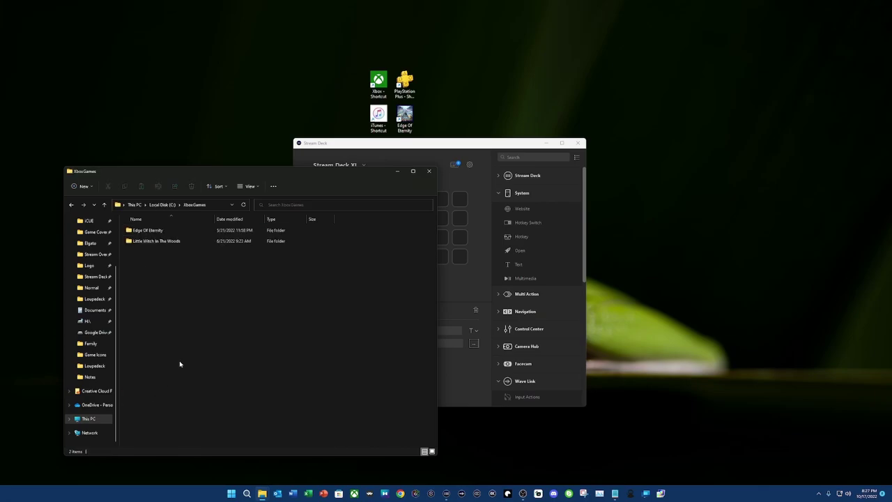
{"action": "double_click", "coordinate": [156, 231]}
{"action": "double_click", "coordinate": [155, 232]}
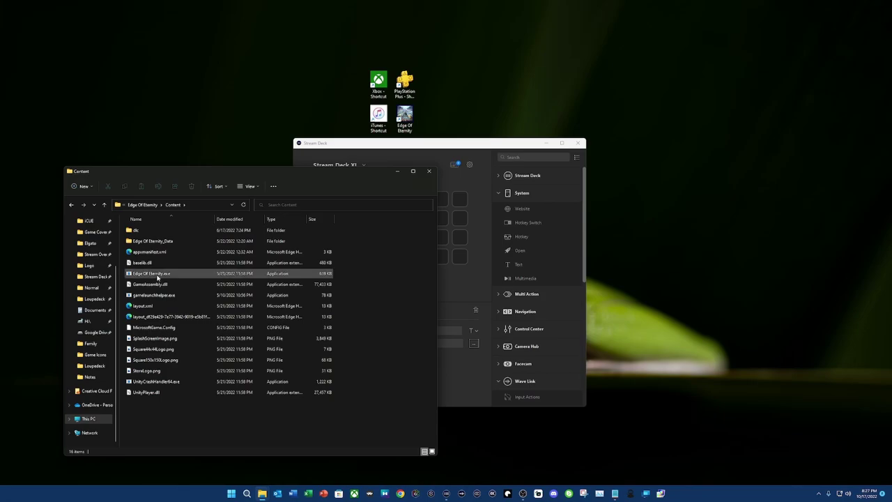
Check the location of Edge Of Eternity.exe in its file properties, and close them without changes.
{"action": "right_click", "coordinate": [159, 273]}
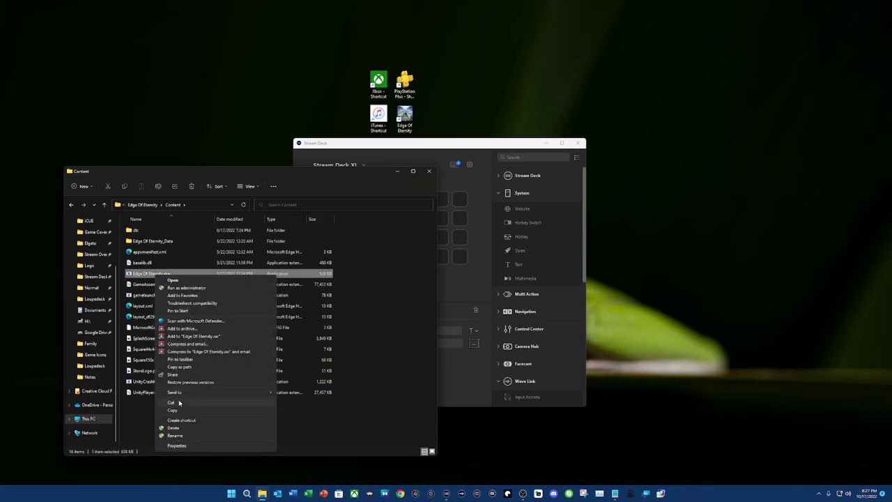
{"action": "left_click", "coordinate": [193, 445]}
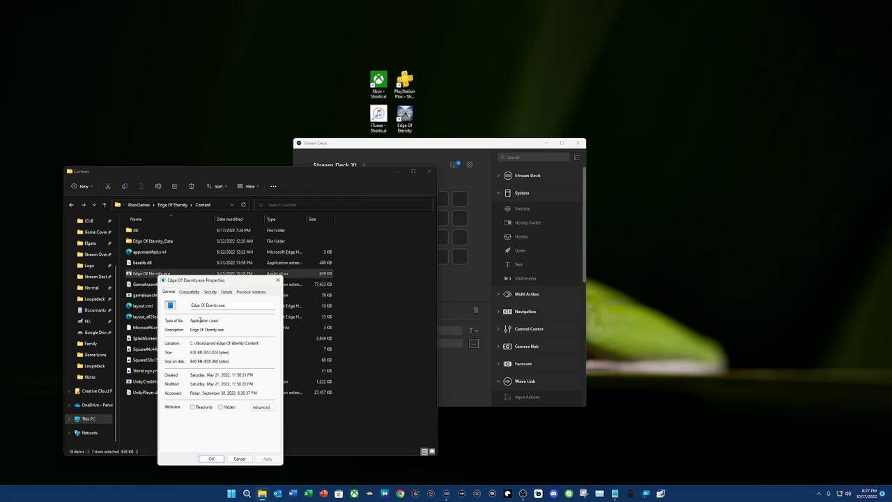
{"action": "left_click", "coordinate": [239, 458]}
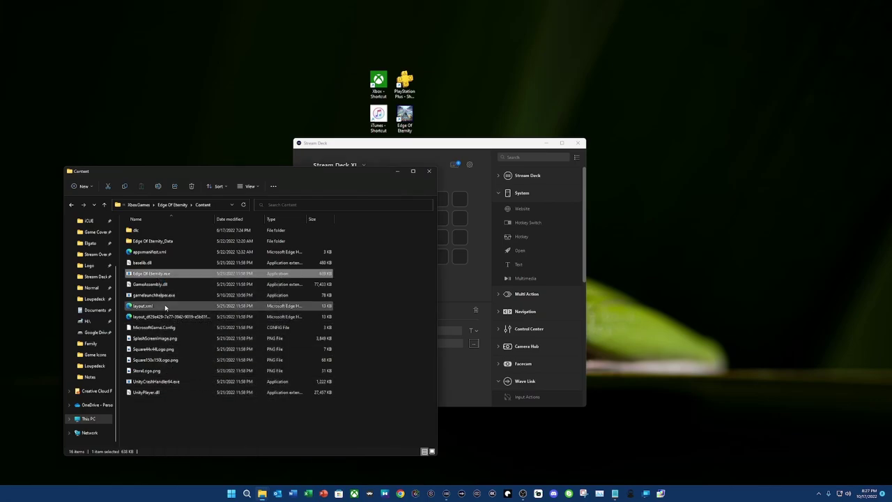
Add an Open action to the third key of the first row, using the copied path of Edge Of Eternity.exe as its App / File.
{"action": "right_click", "coordinate": [159, 276]}
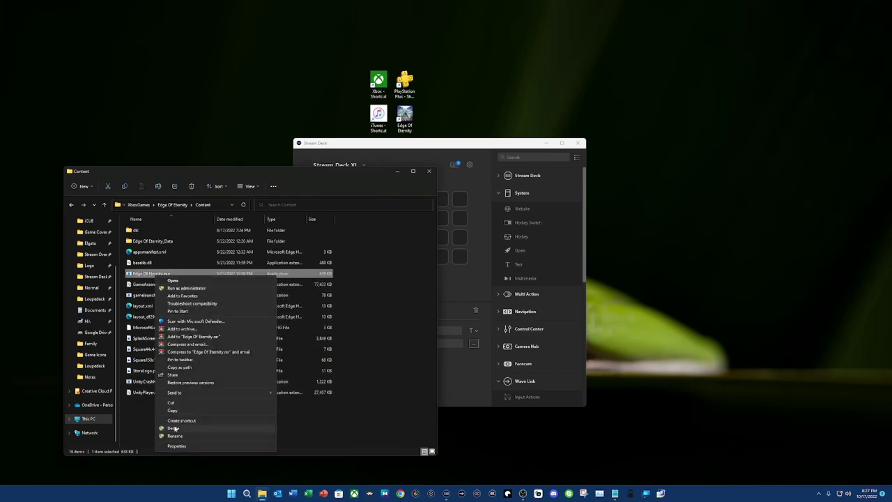
{"action": "left_click", "coordinate": [179, 367]}
{"action": "left_click", "coordinate": [463, 301]}
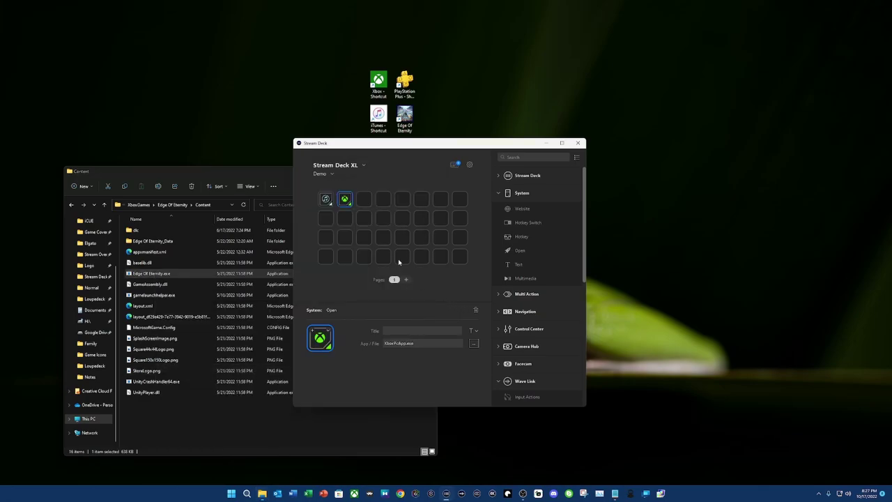
{"action": "left_click", "coordinate": [364, 201]}
{"action": "left_click_drag", "start_coordinate": [509, 251], "coordinate": [364, 199]}
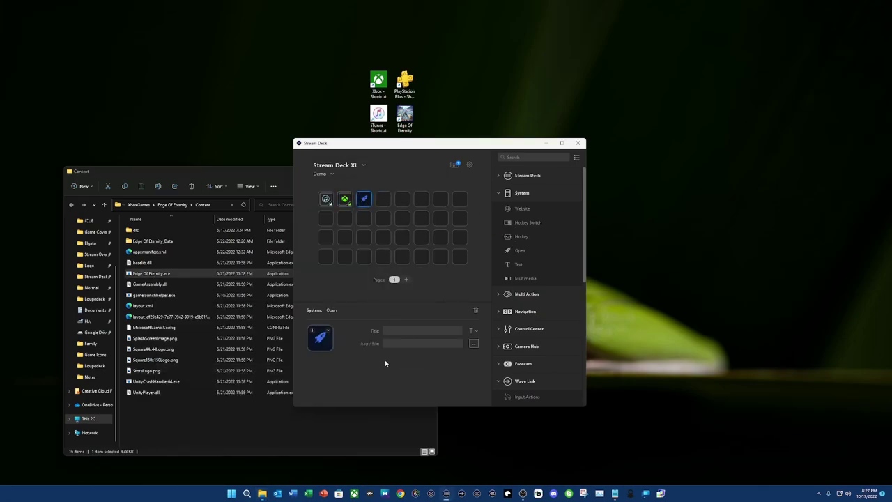
{"action": "left_click", "coordinate": [392, 344]}
{"action": "key", "text": "ctrl+v"}
Set the Edge Of Eternity key's icon to EOE.png from the desktop's Game Icons folder, and exit the game after its test launch.
{"action": "left_click", "coordinate": [328, 331]}
{"action": "left_click", "coordinate": [346, 343]}
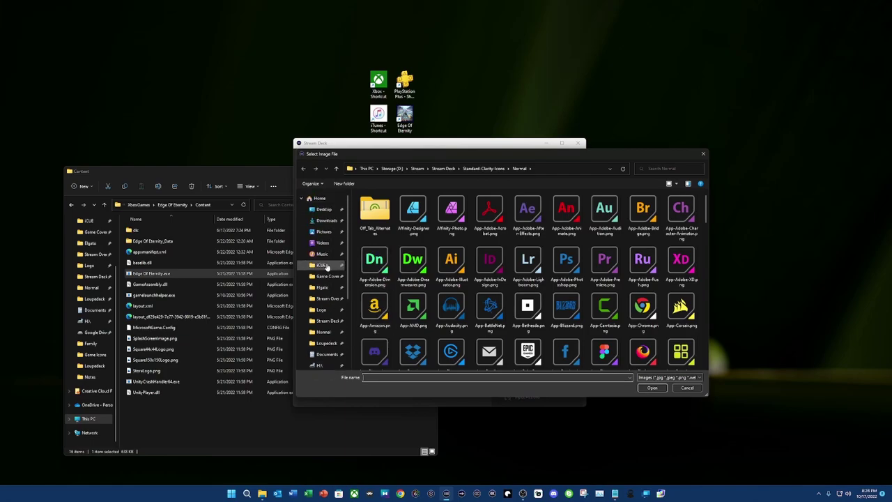
{"action": "left_click", "coordinate": [332, 211]}
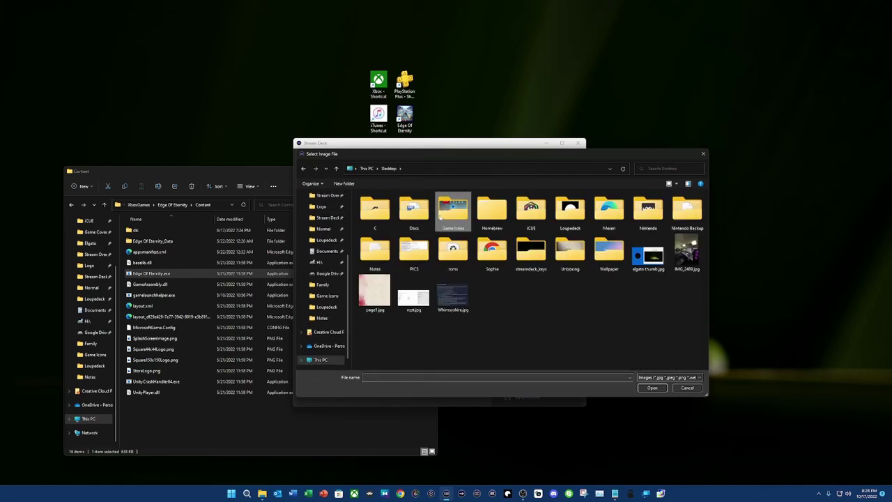
{"action": "double_click", "coordinate": [453, 211]}
{"action": "left_click", "coordinate": [680, 320]}
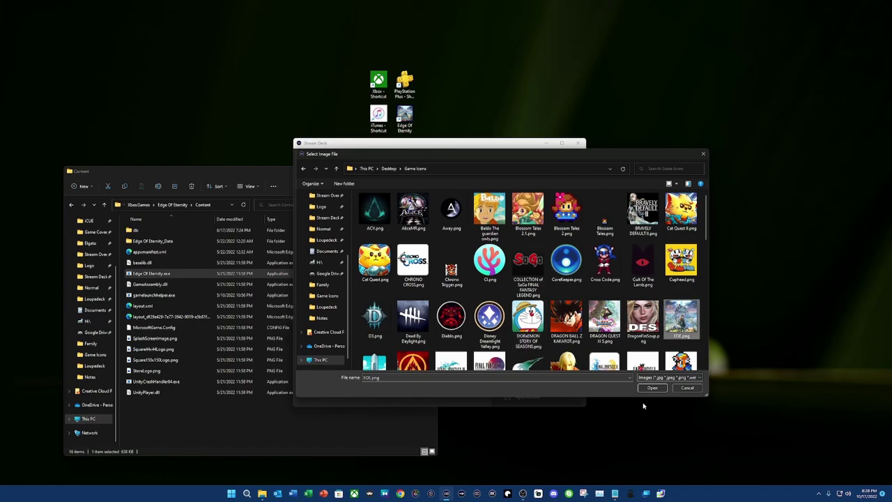
{"action": "left_click", "coordinate": [651, 388]}
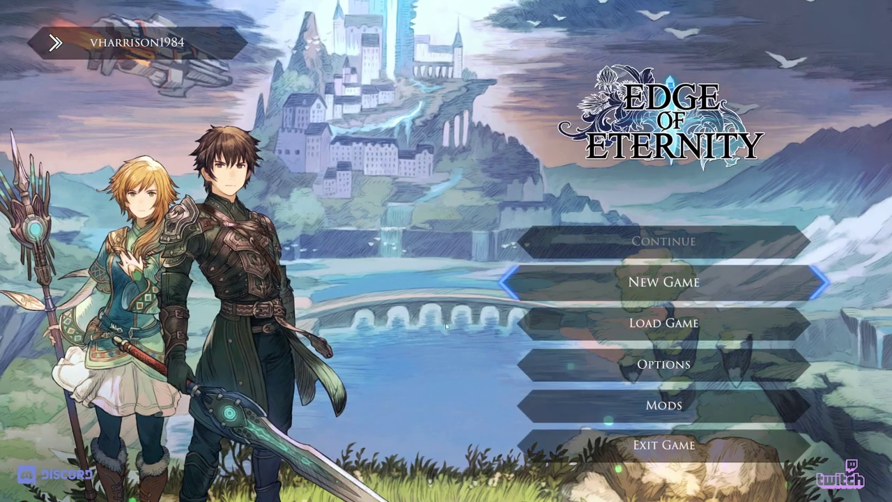
{"action": "left_click", "coordinate": [673, 454]}
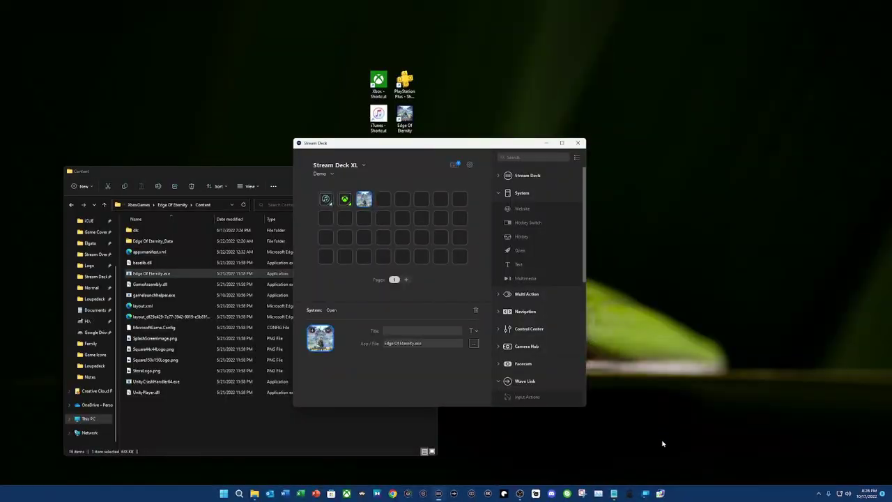
Select the fourth key of the first row and check the target in the PlayStation Plus desktop shortcut's properties.
{"action": "left_click", "coordinate": [383, 200]}
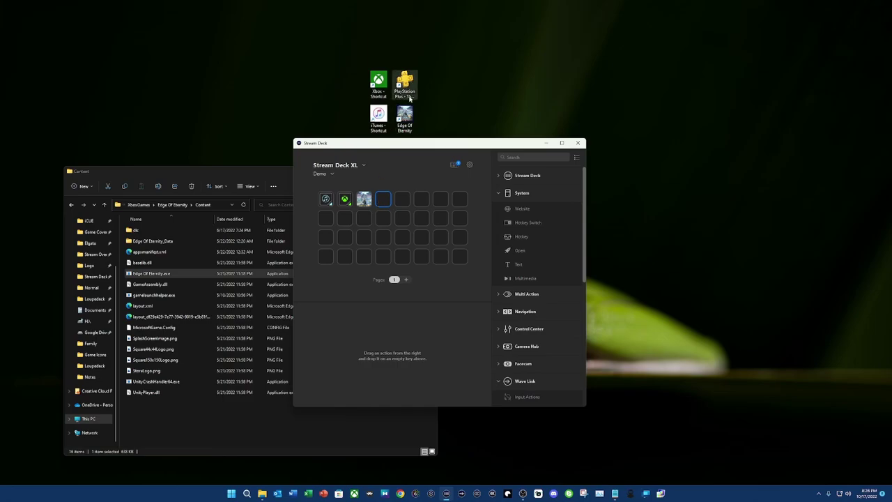
{"action": "left_click", "coordinate": [408, 92]}
{"action": "right_click", "coordinate": [407, 82]}
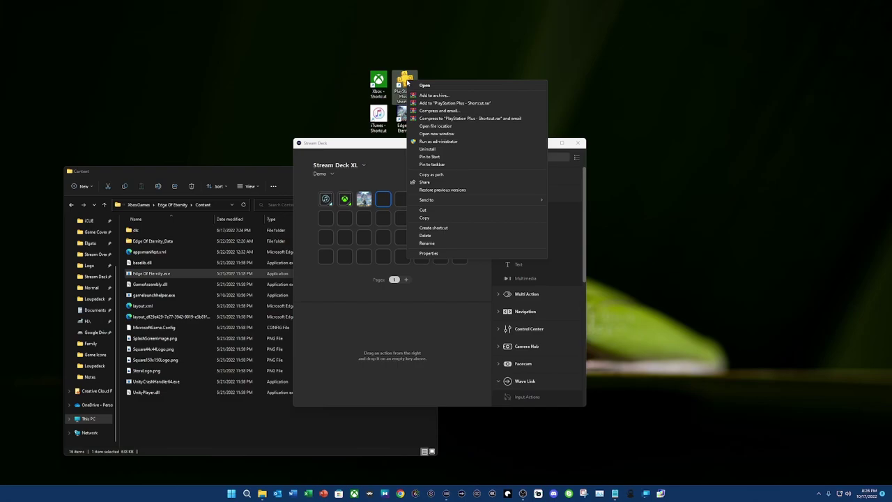
{"action": "left_click", "coordinate": [438, 254]}
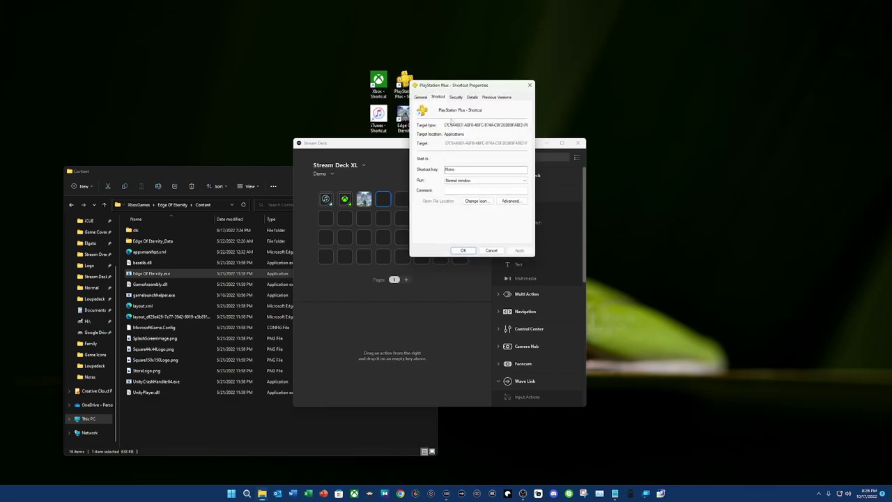
{"action": "left_click", "coordinate": [492, 250]}
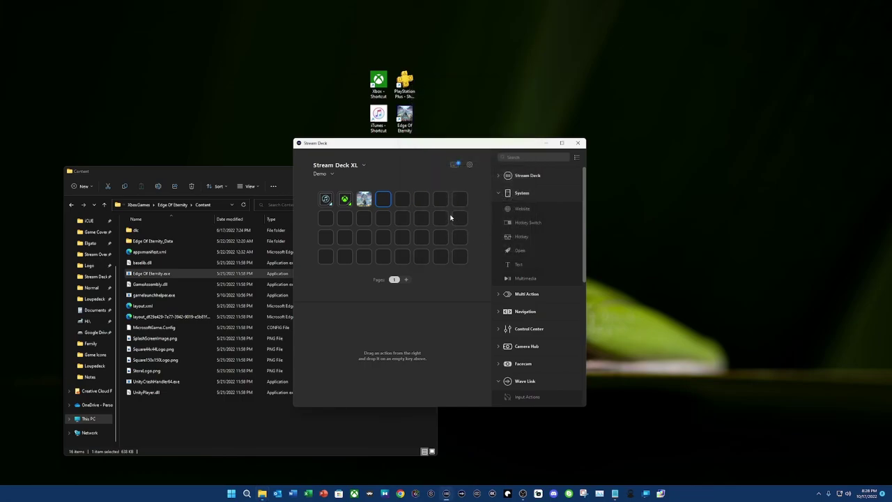
Browse to the PlayStationPlus folder in Program Files (x86) on the C: drive and select pspluslauncher.exe.
{"action": "left_click", "coordinate": [217, 420]}
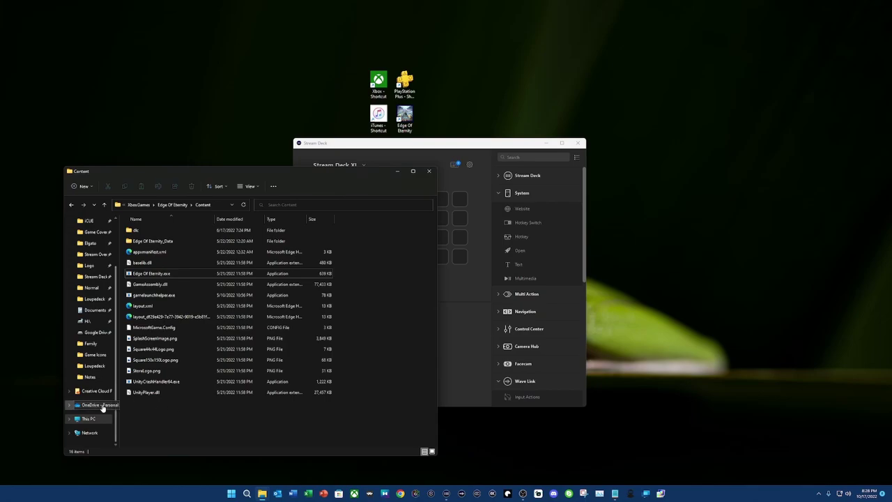
{"action": "left_click", "coordinate": [87, 419]}
{"action": "double_click", "coordinate": [160, 289]}
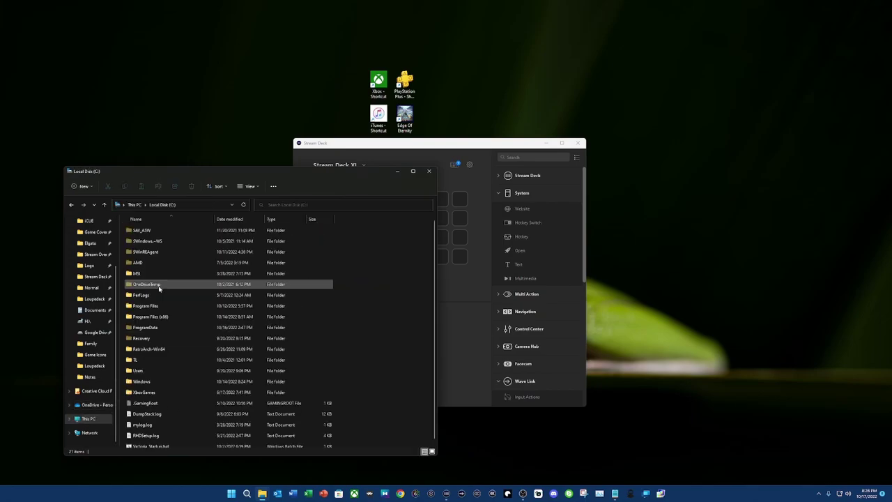
{"action": "double_click", "coordinate": [158, 316]}
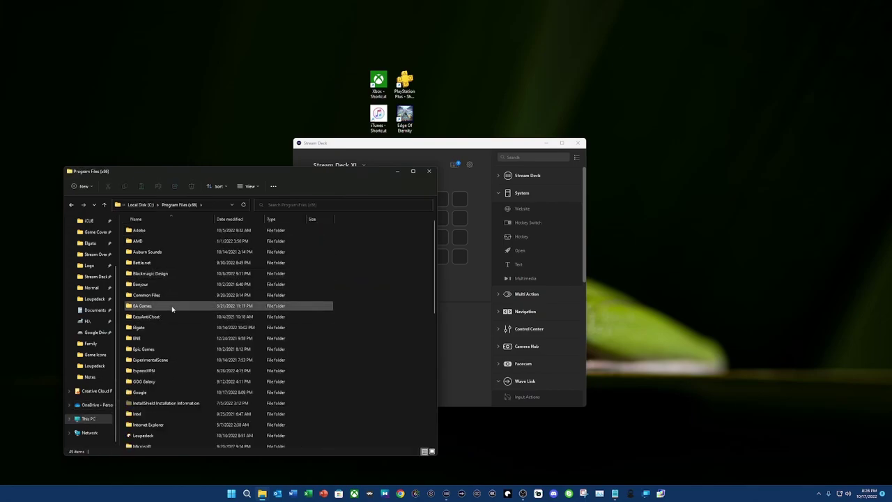
{"action": "scroll", "coordinate": [173, 375], "scroll_direction": "down", "scroll_amount": 7}
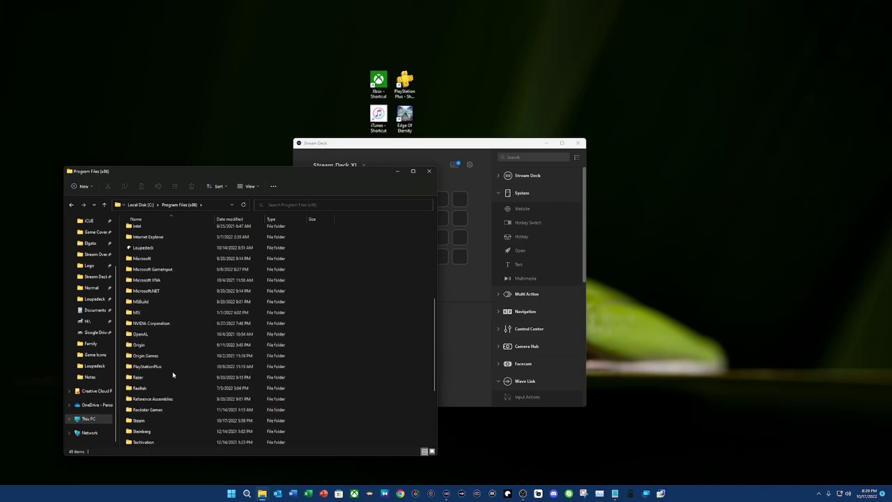
{"action": "scroll", "coordinate": [174, 373], "scroll_direction": "down", "scroll_amount": 1}
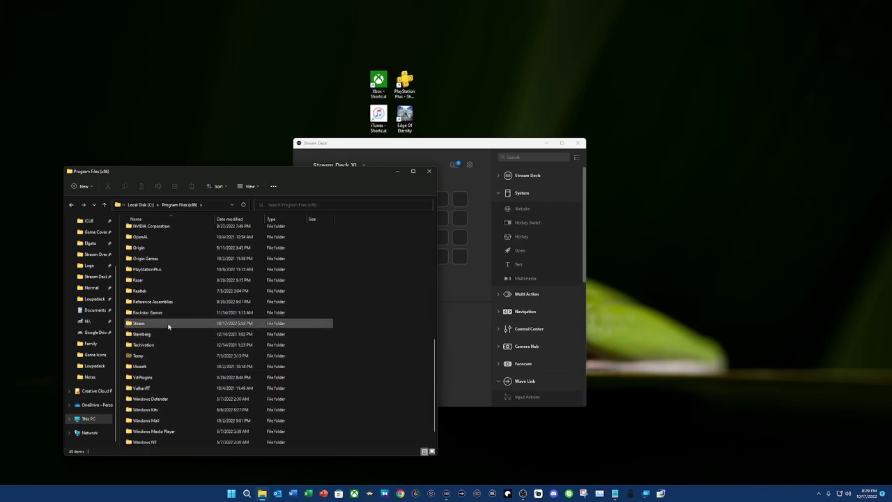
{"action": "double_click", "coordinate": [160, 271]}
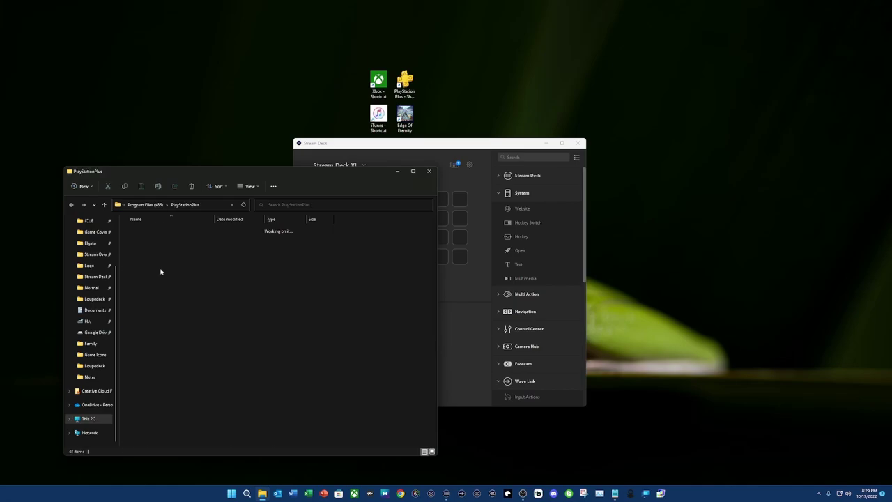
{"action": "left_click", "coordinate": [154, 416]}
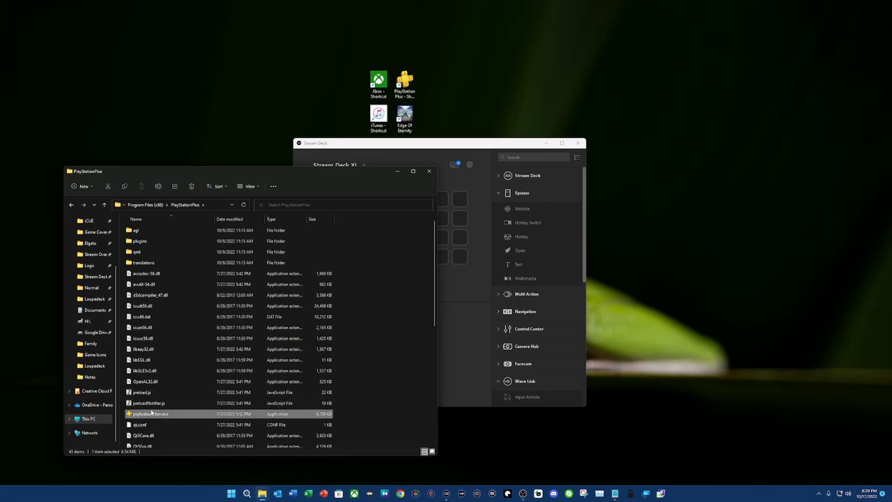
{"action": "scroll", "coordinate": [152, 412], "scroll_direction": "down", "scroll_amount": 5}
{"action": "scroll", "coordinate": [150, 412], "scroll_direction": "up", "scroll_amount": 4}
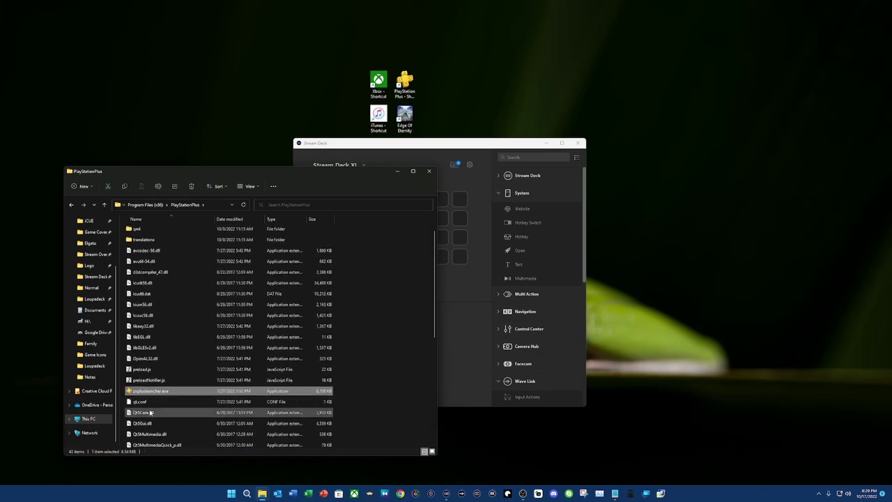
Copy the path of pspluslauncher.exe and check the file's location in its properties.
{"action": "right_click", "coordinate": [145, 392]}
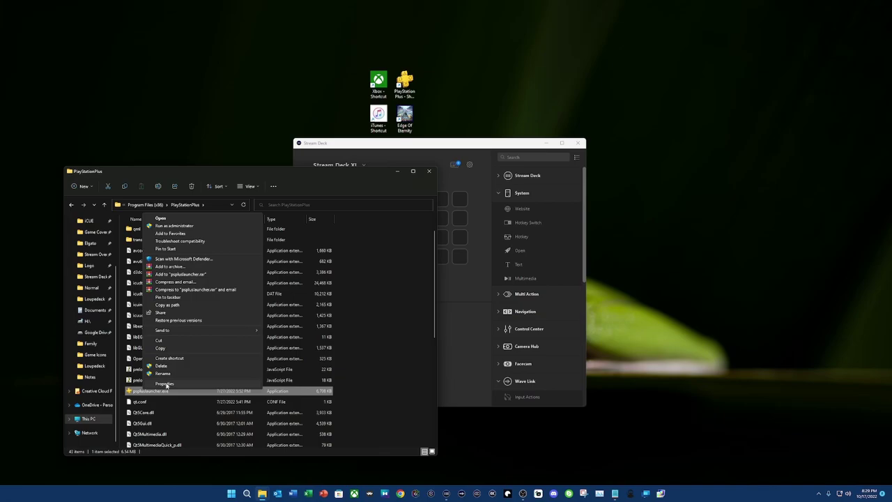
{"action": "left_click", "coordinate": [168, 304]}
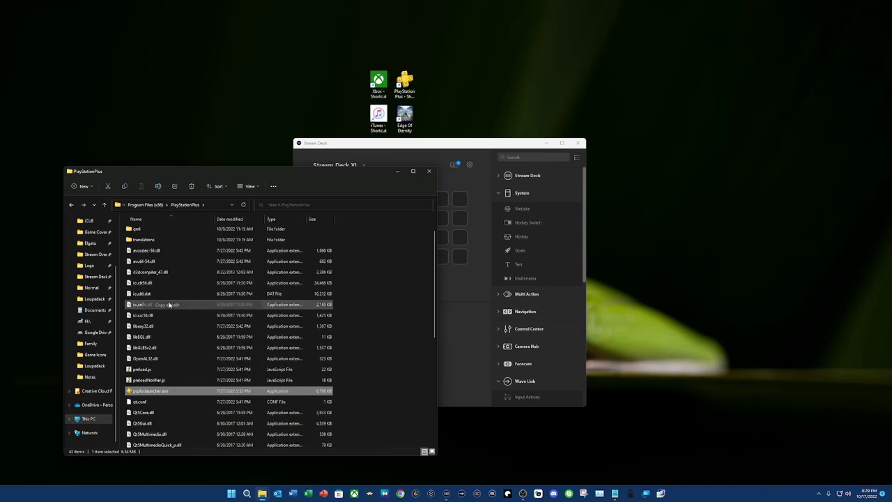
{"action": "right_click", "coordinate": [156, 392]}
{"action": "left_click", "coordinate": [175, 385]}
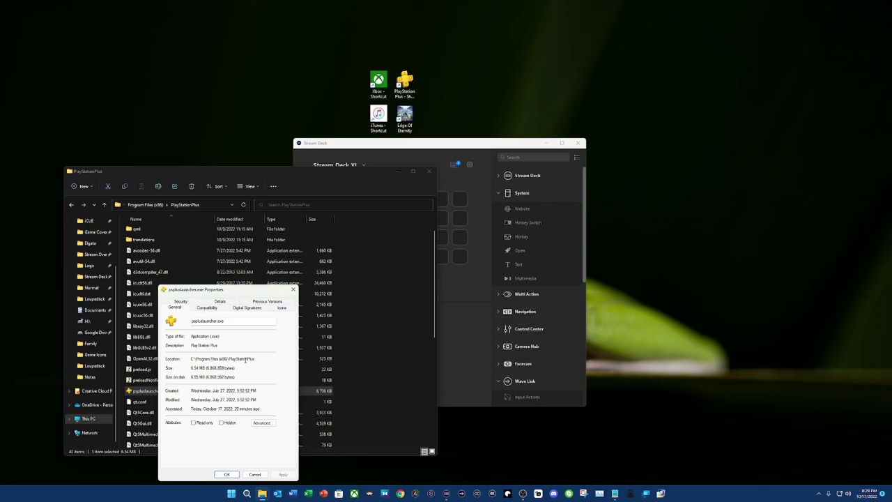
{"action": "left_click", "coordinate": [245, 360]}
{"action": "left_click_drag", "start_coordinate": [246, 361], "coordinate": [196, 360]}
{"action": "left_click", "coordinate": [258, 475]}
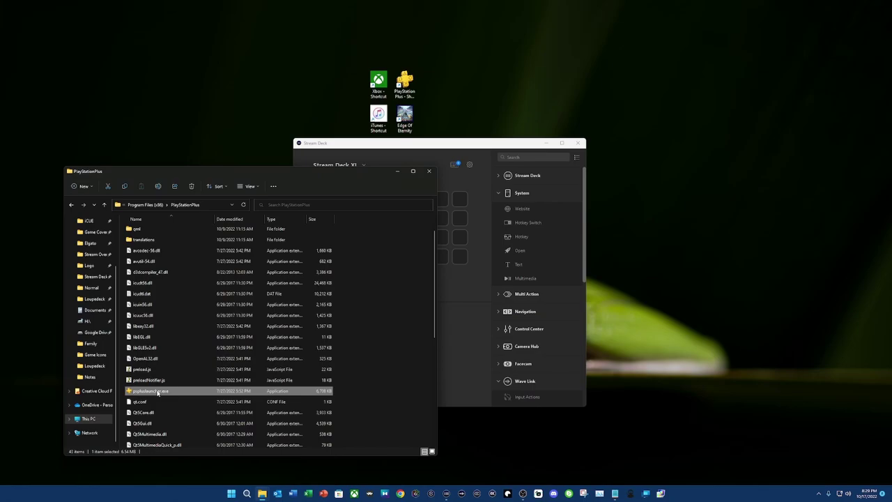
Copy the full path of pspluslauncher.exe again and add an Open action to the fourth key of the first row.
{"action": "right_click", "coordinate": [158, 393]}
{"action": "left_click", "coordinate": [209, 306]}
{"action": "left_click", "coordinate": [475, 344]}
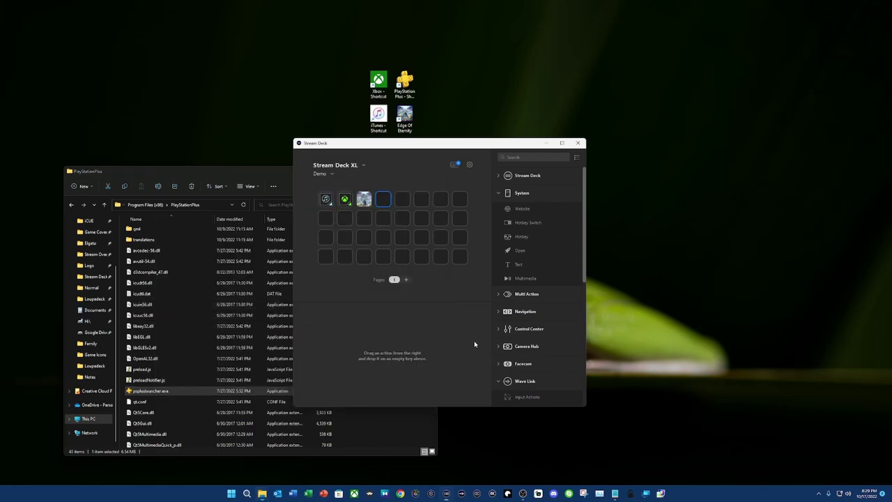
{"action": "left_click_drag", "start_coordinate": [511, 255], "coordinate": [387, 205]}
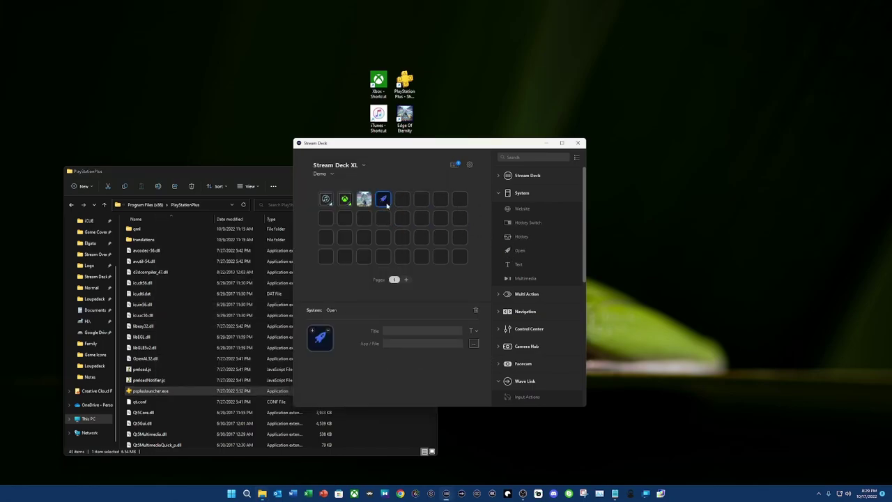
Paste the pspluslauncher.exe path as the Open action's file and set App-Playstation.png from the Normal folder as the key's icon.
{"action": "key", "text": "ctrl+v"}
{"action": "left_click", "coordinate": [327, 331]}
{"action": "left_click", "coordinate": [344, 344]}
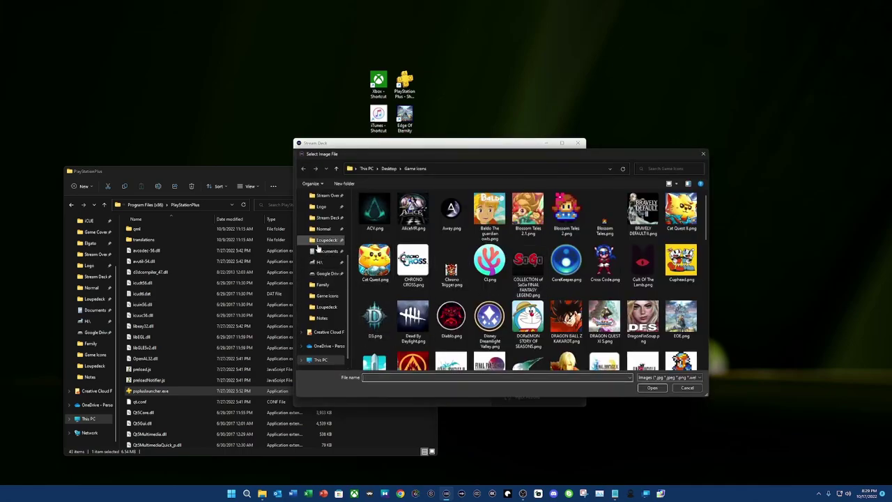
{"action": "left_click", "coordinate": [324, 228]}
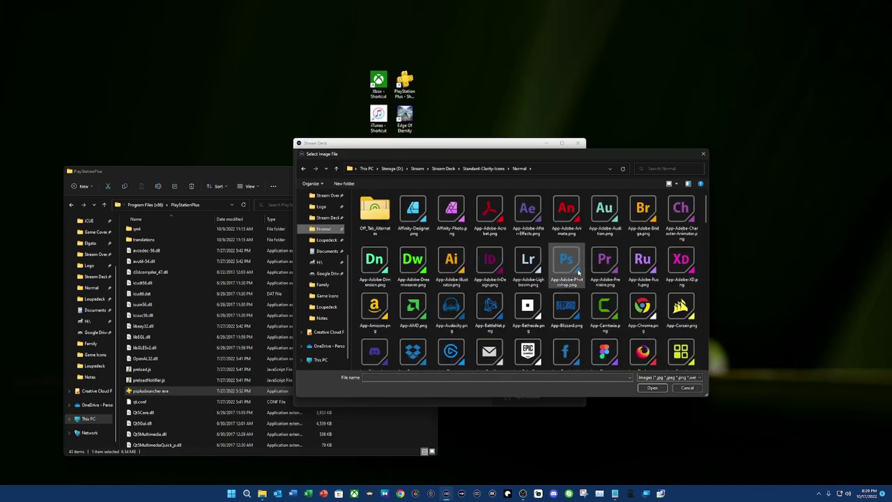
{"action": "scroll", "coordinate": [460, 306], "scroll_direction": "down", "scroll_amount": 1}
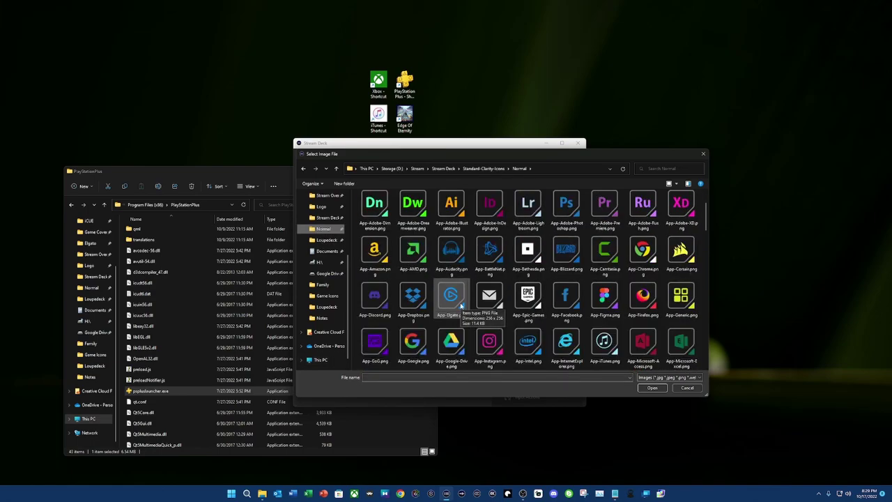
{"action": "scroll", "coordinate": [460, 307], "scroll_direction": "down", "scroll_amount": 2}
{"action": "scroll", "coordinate": [460, 307], "scroll_direction": "down", "scroll_amount": 2}
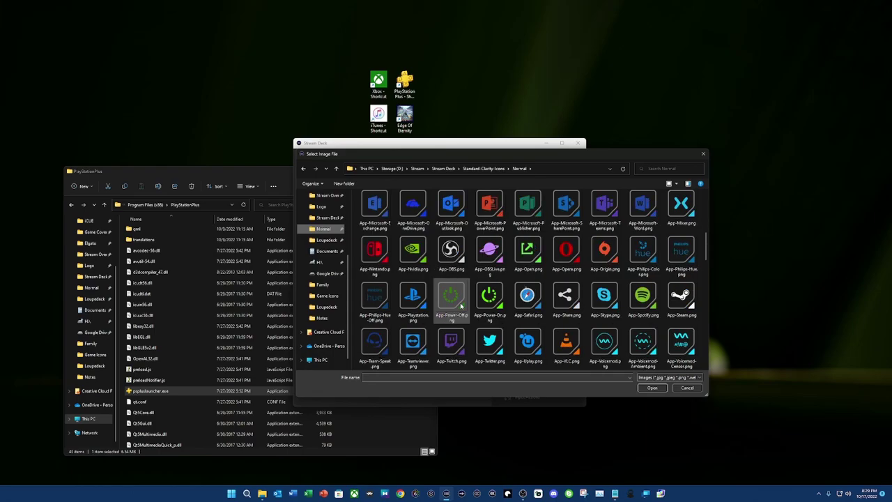
{"action": "left_click", "coordinate": [413, 297]}
{"action": "left_click", "coordinate": [653, 388]}
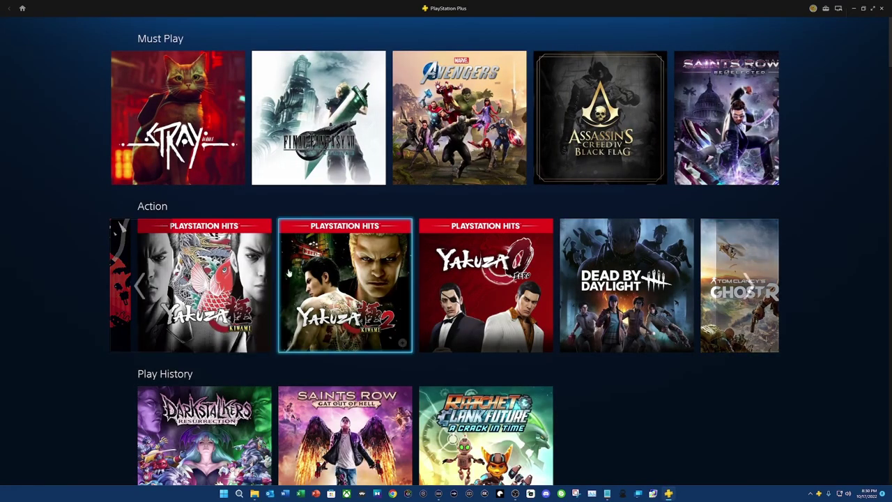
Look through the game categories in the PlayStation Plus app, from Must Play down to Kids & Family.
{"action": "scroll", "coordinate": [289, 274], "scroll_direction": "down", "scroll_amount": 5}
{"action": "scroll", "coordinate": [289, 274], "scroll_direction": "down", "scroll_amount": 12}
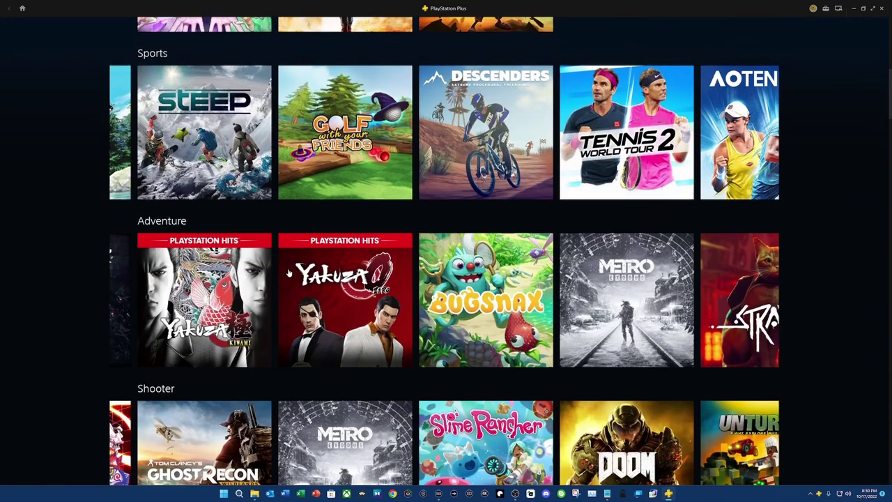
{"action": "scroll", "coordinate": [446, 274], "scroll_direction": "down", "scroll_amount": 2}
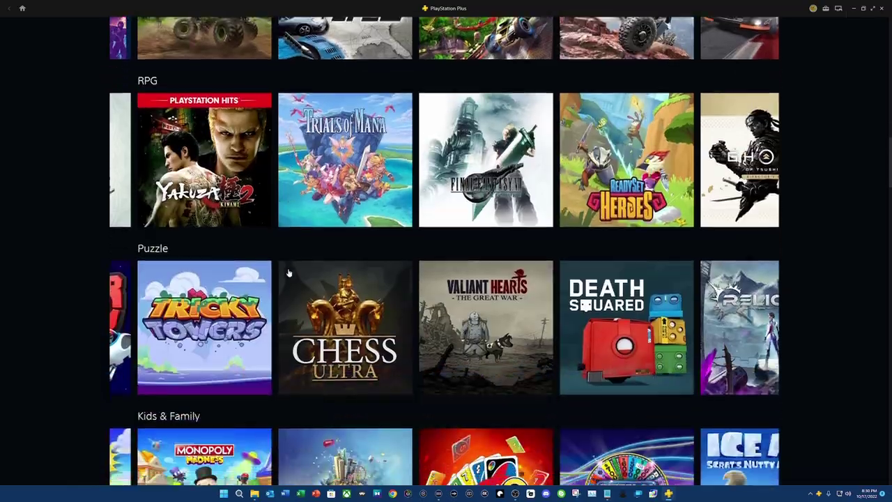